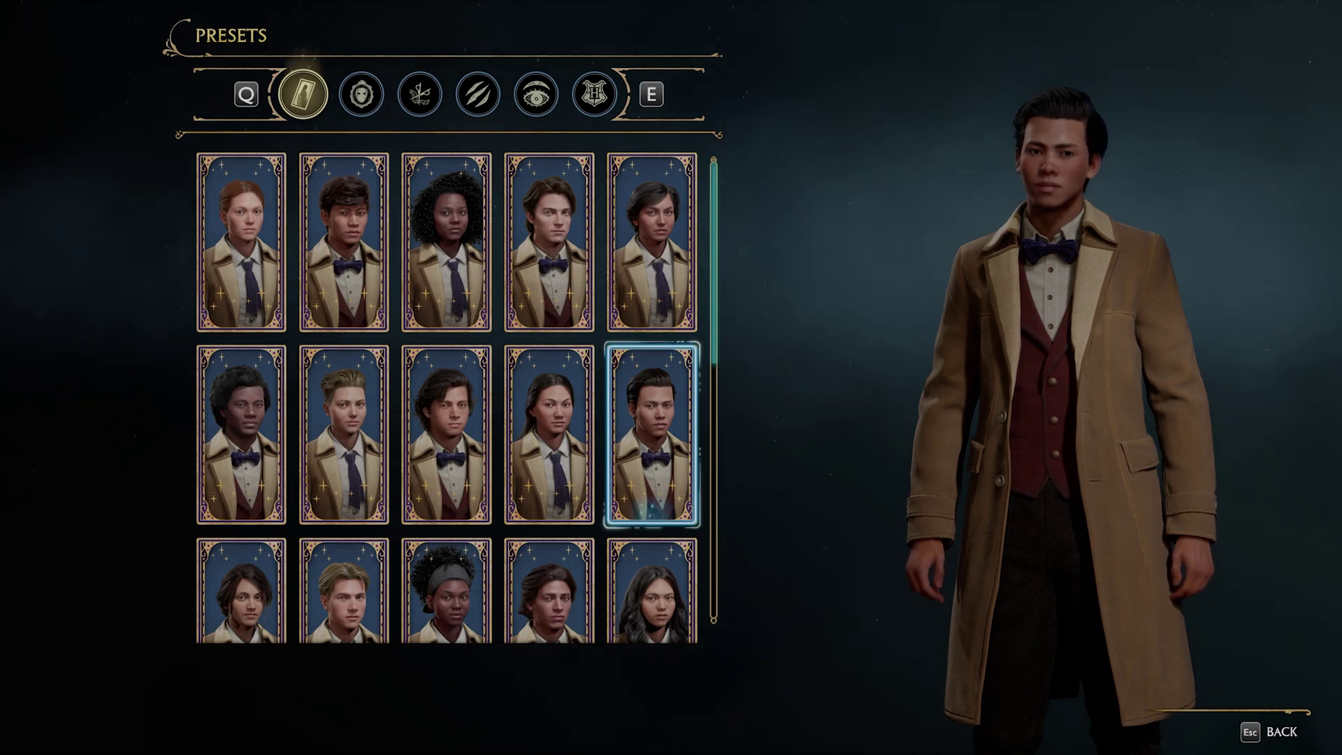
Leave the Presets page for the Finalise Your Character page via the crest tab.
left_click(595, 94)
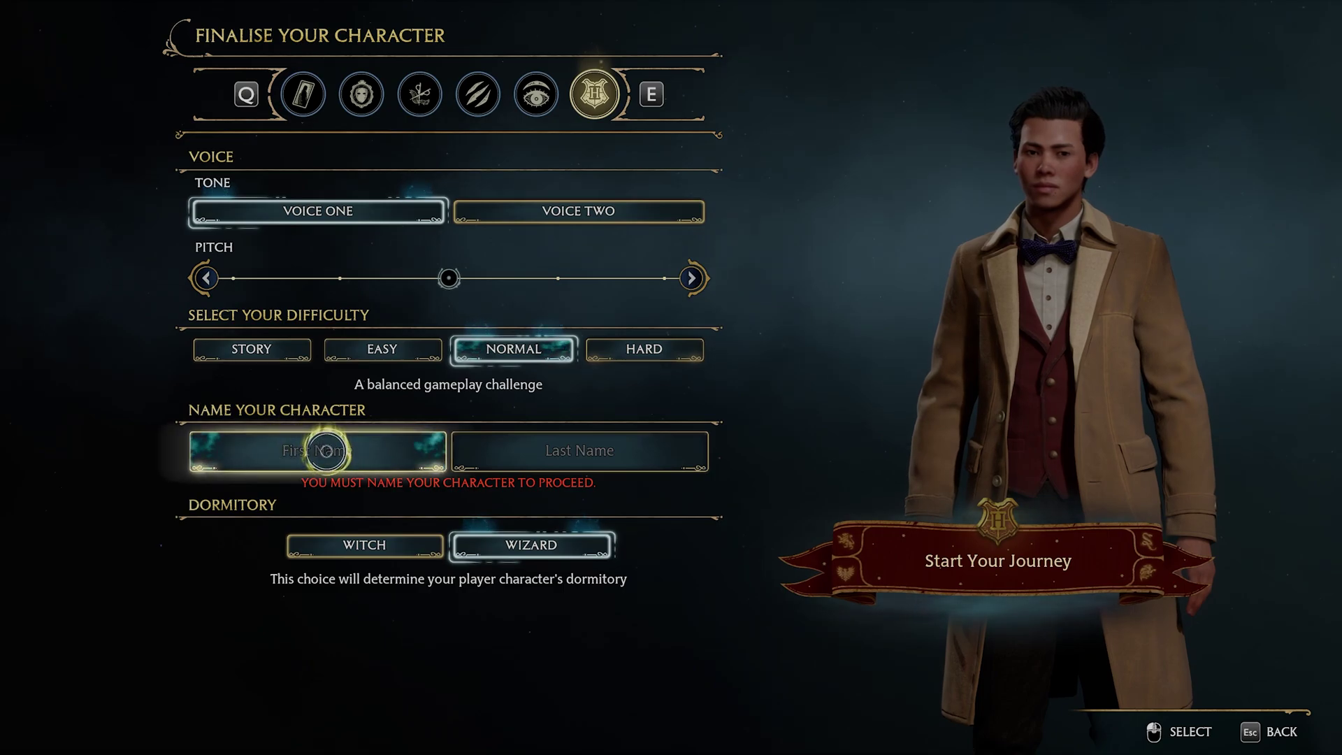
Name the character Divine Strike and start the journey.
left_click(325, 451)
type("Divine")
key("Tab")
type("Strike")
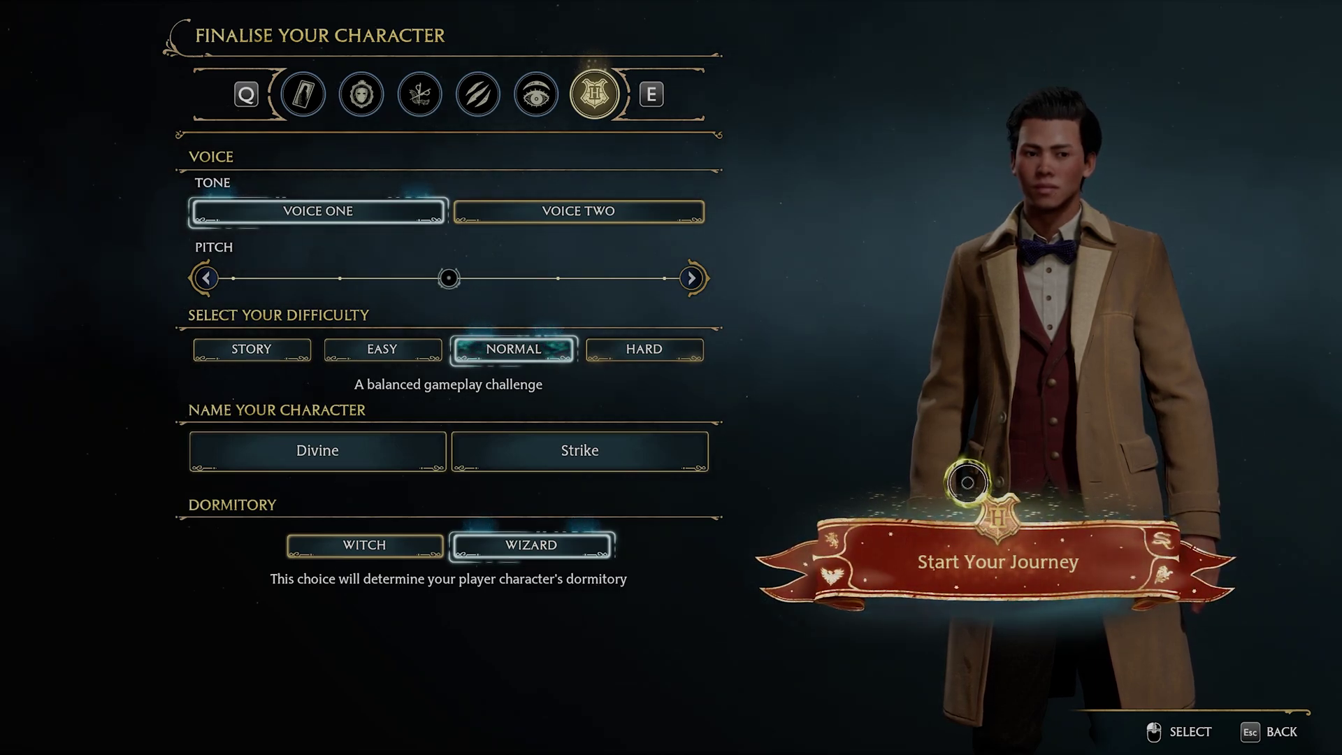
left_click(1009, 575)
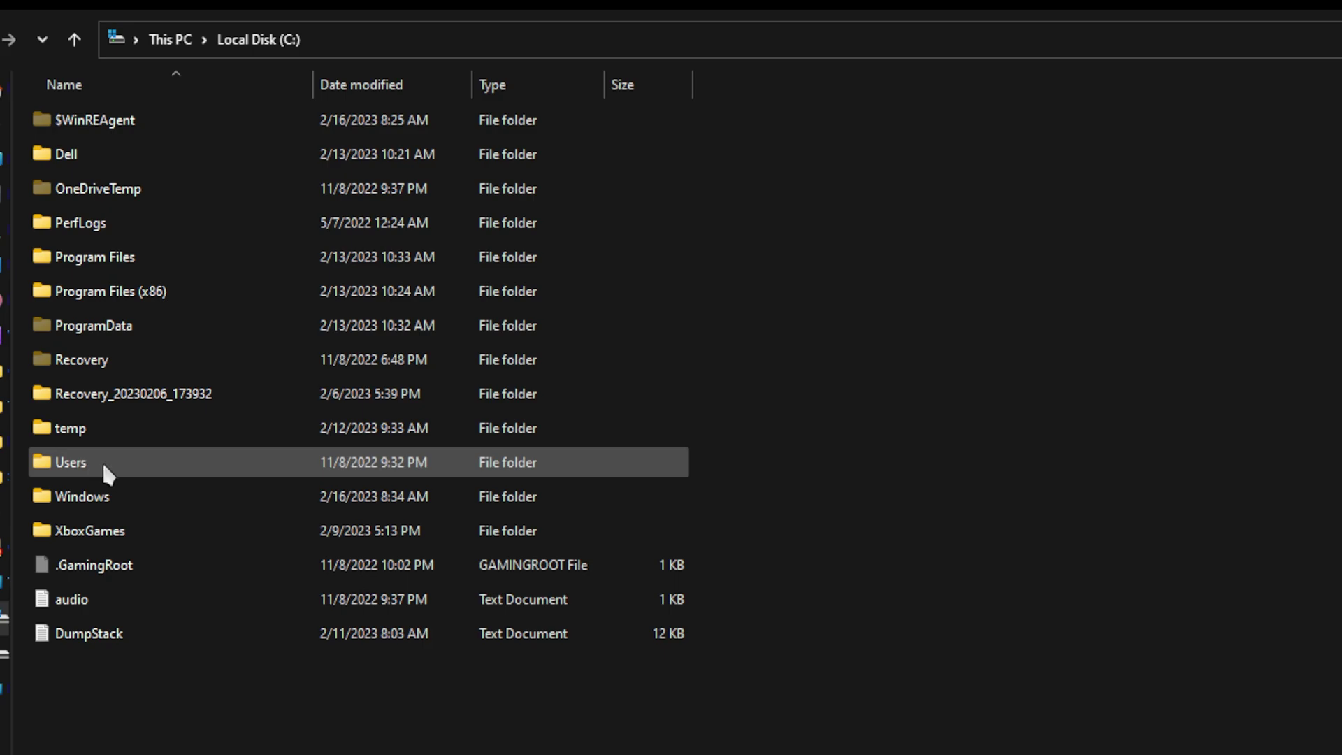
Browse from Users through the user folder, AppData and Local into Hogwarts Legacy.
double_click(139, 463)
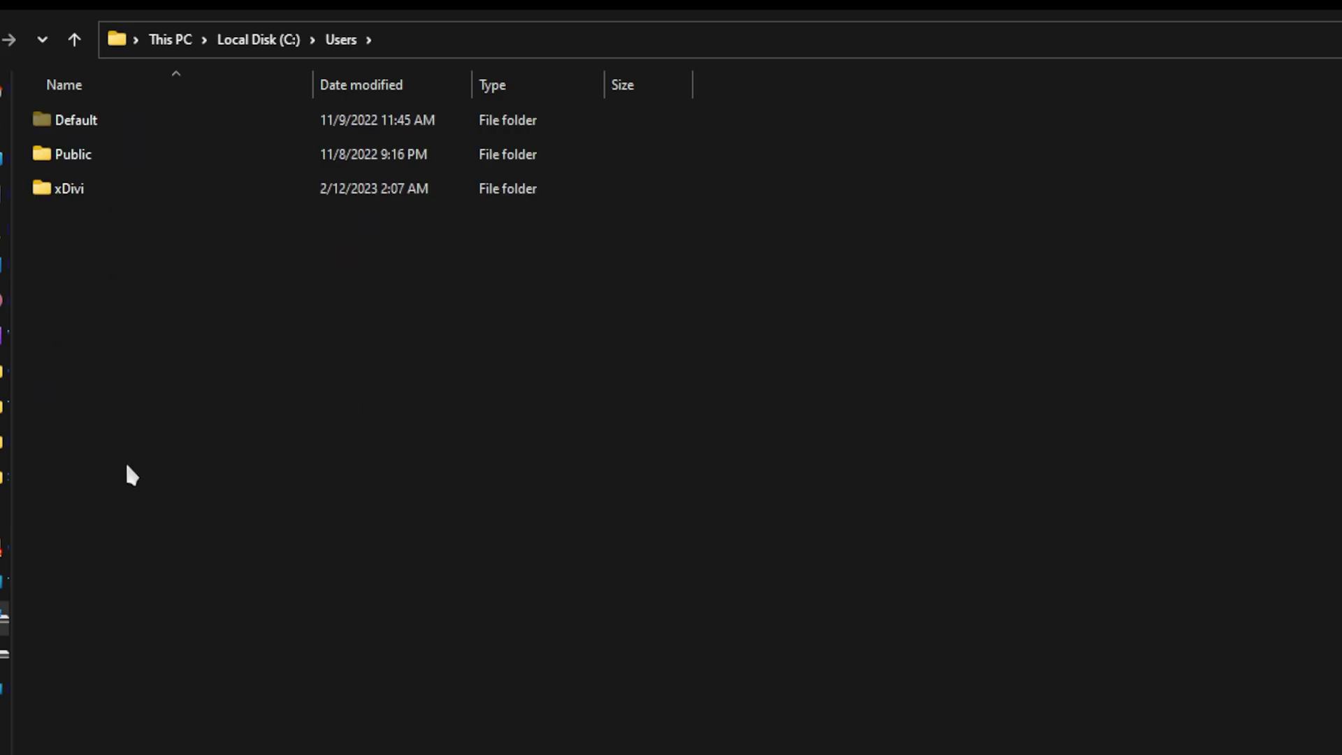
double_click(77, 190)
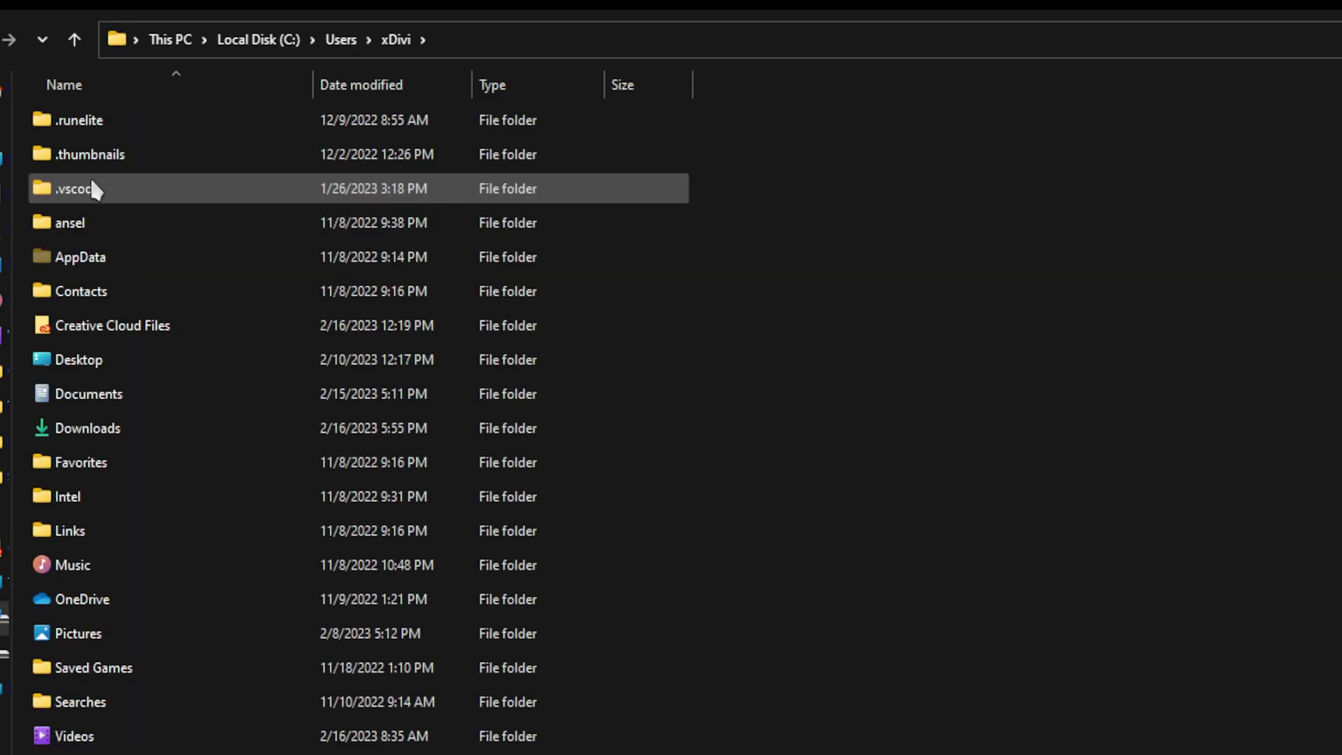
double_click(101, 260)
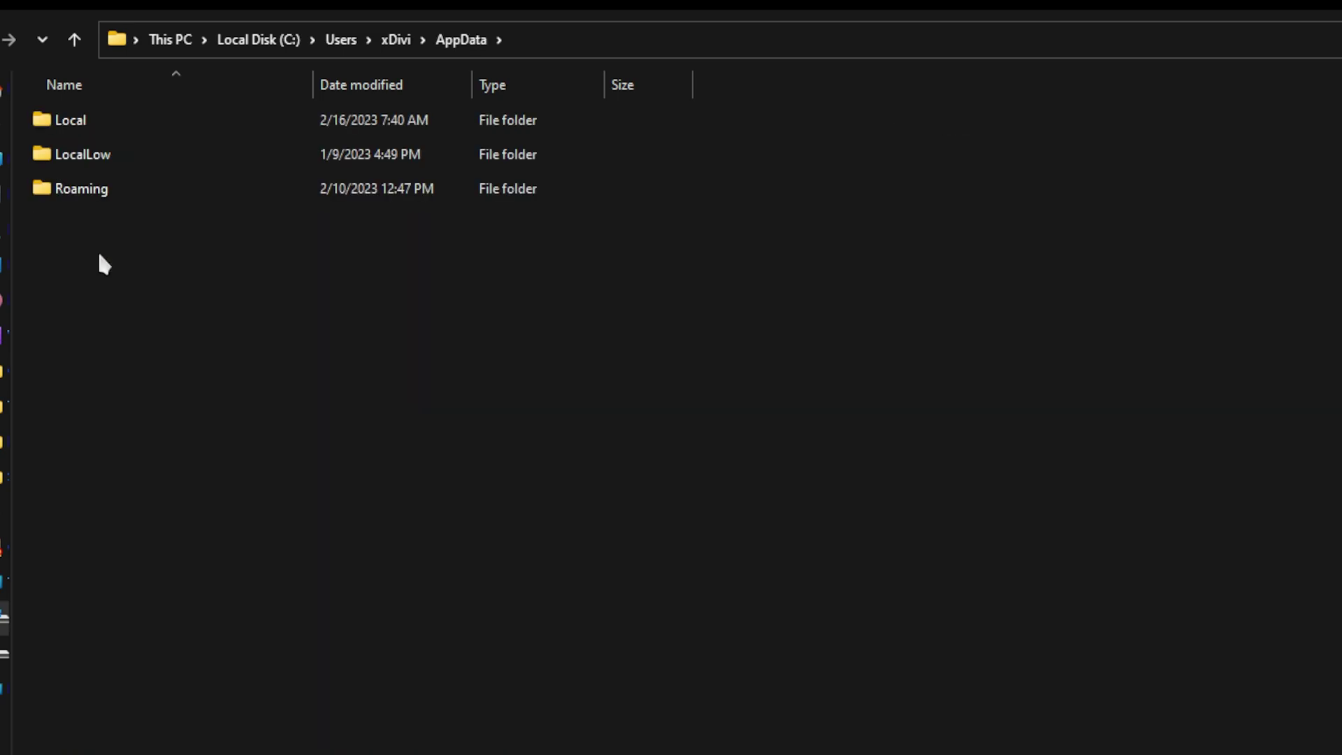
double_click(73, 124)
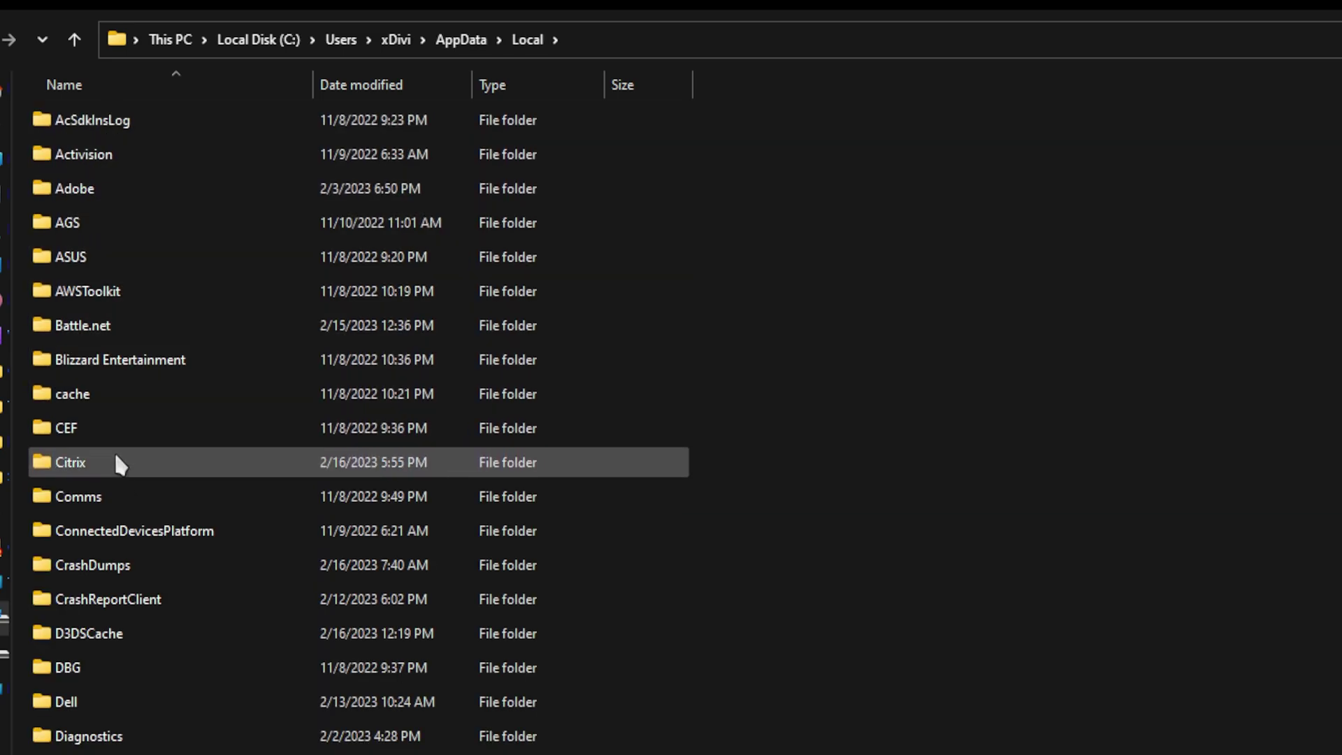
scroll(126, 736, "down", 9)
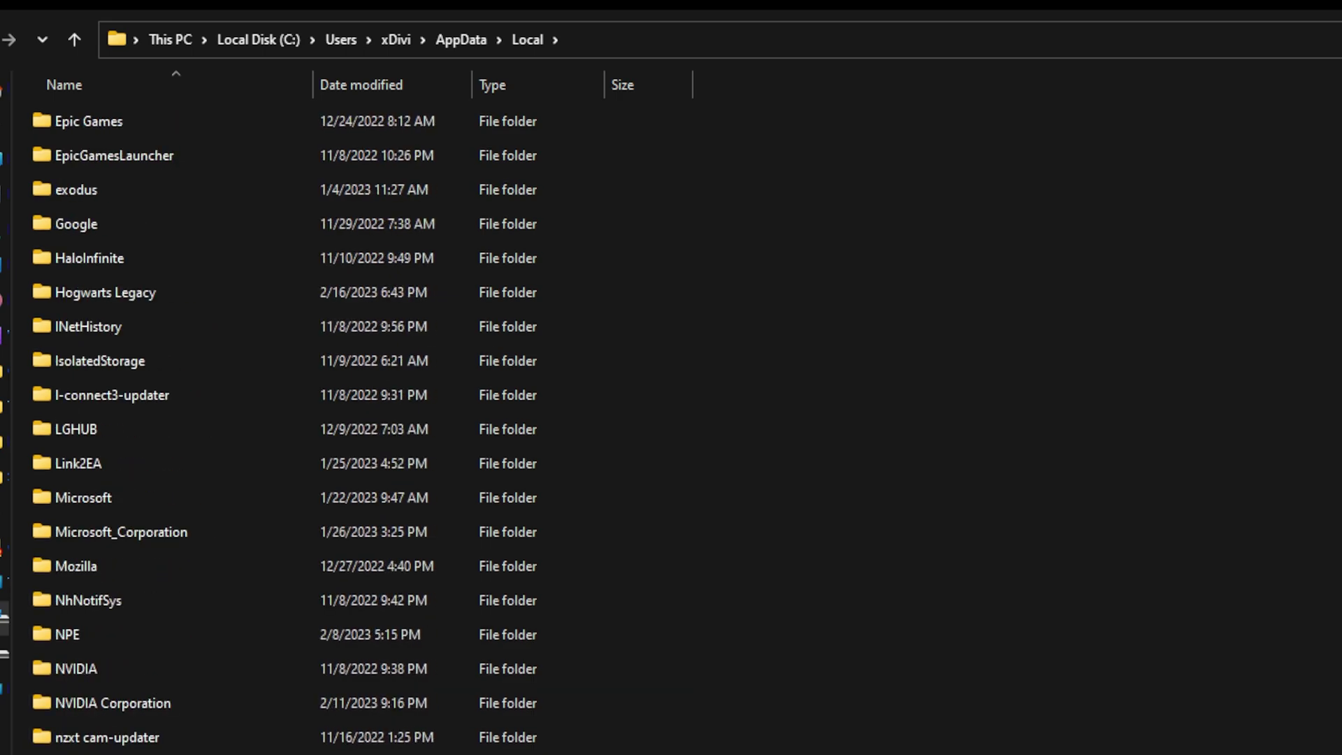
double_click(135, 293)
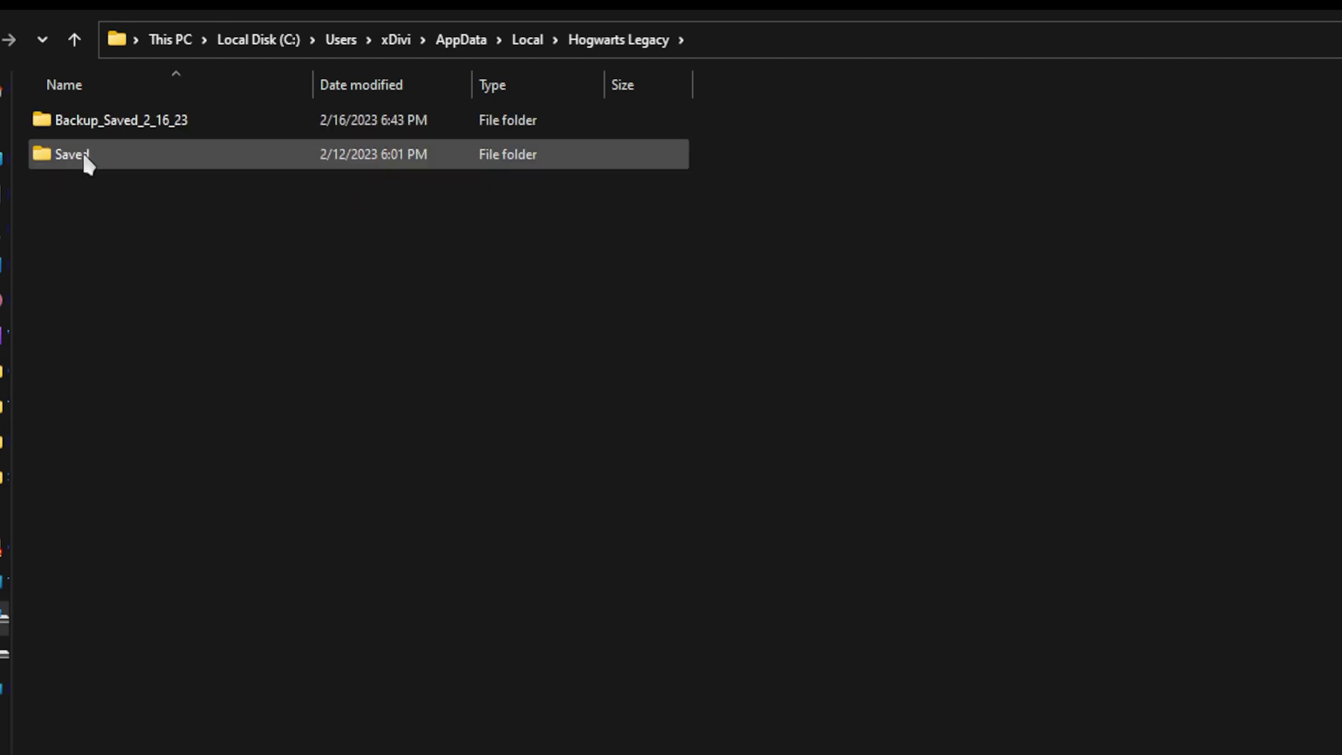
Delete the old Backup_Saved_2_16_23 folder and paste the copied Saved folder under that name.
left_click(106, 126)
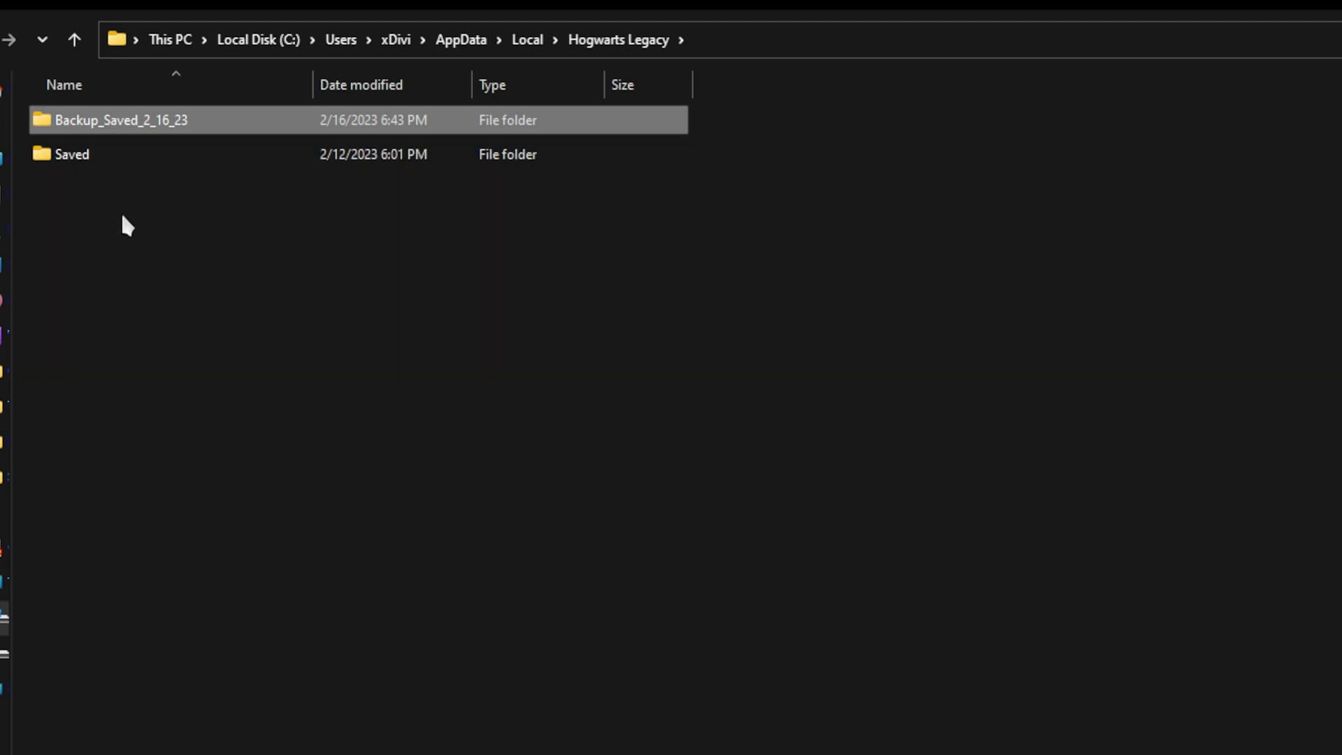
key("Delete")
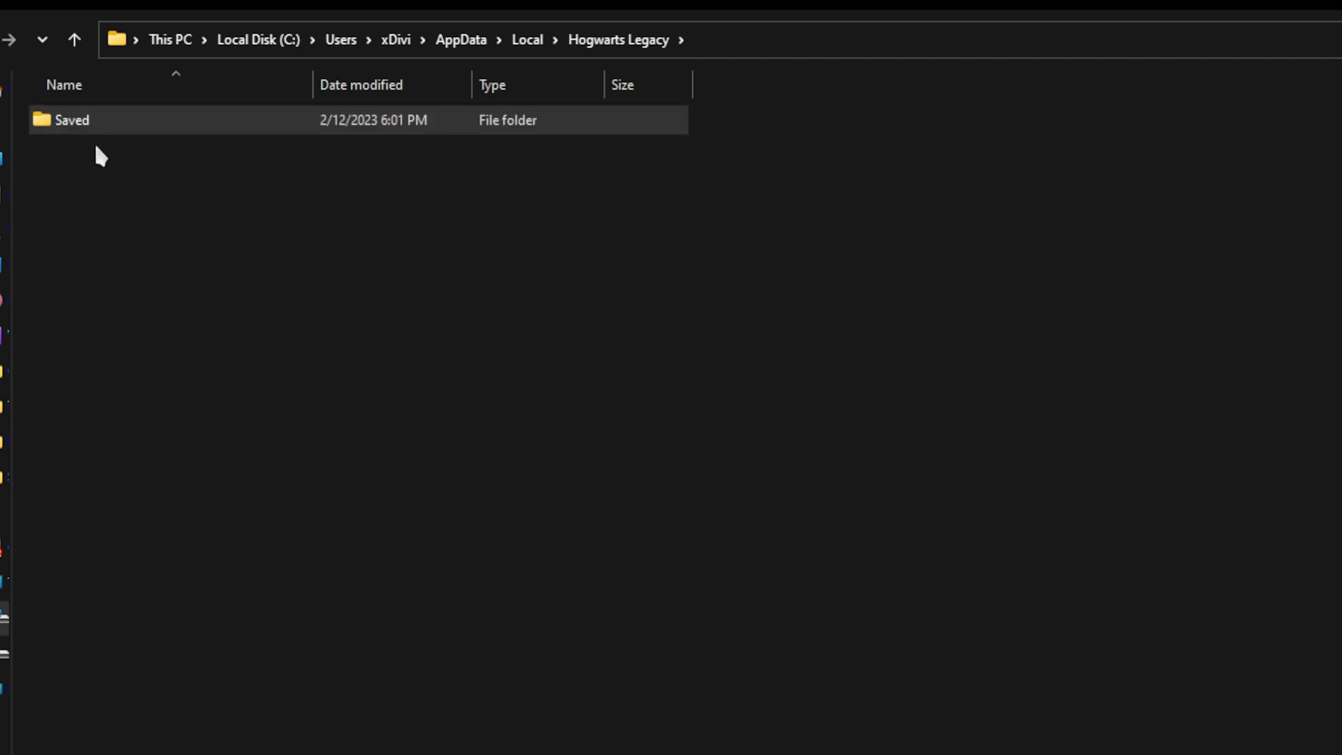
left_click(147, 303)
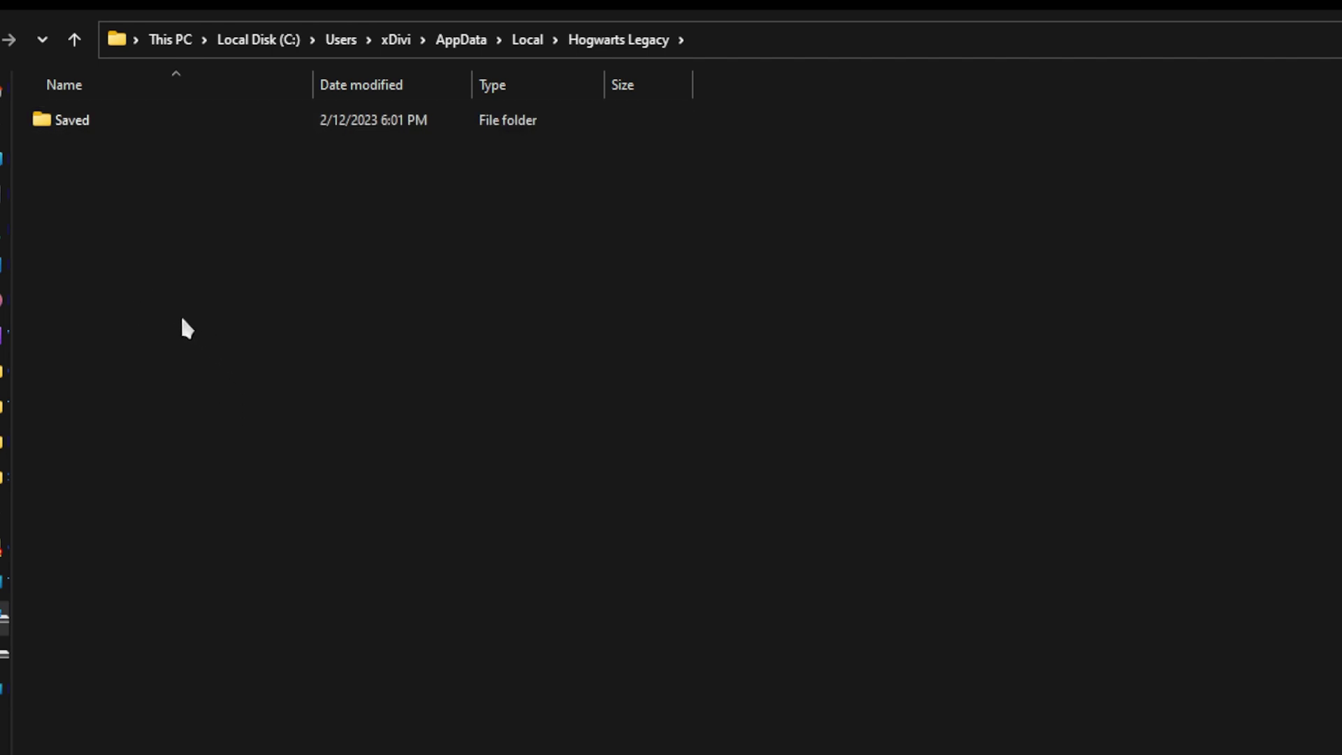
key("ctrl+v")
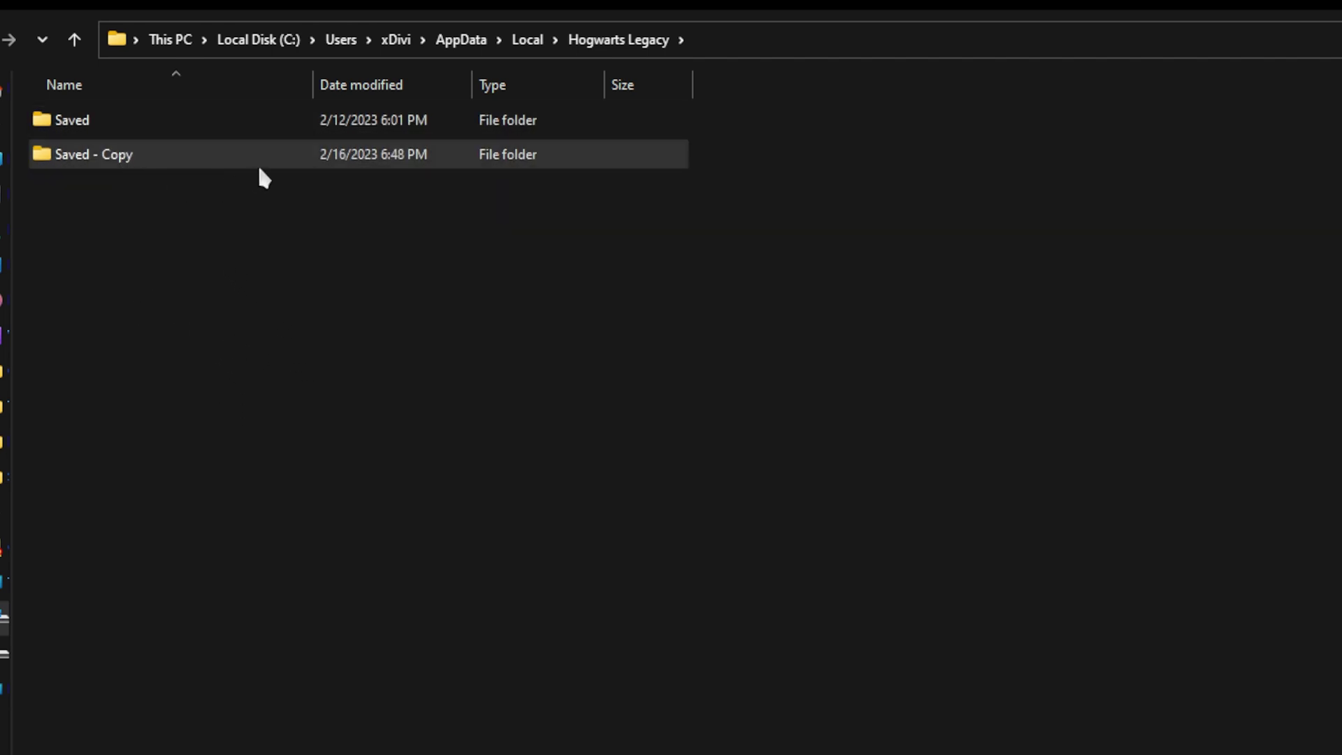
key("F2")
type("Backup")
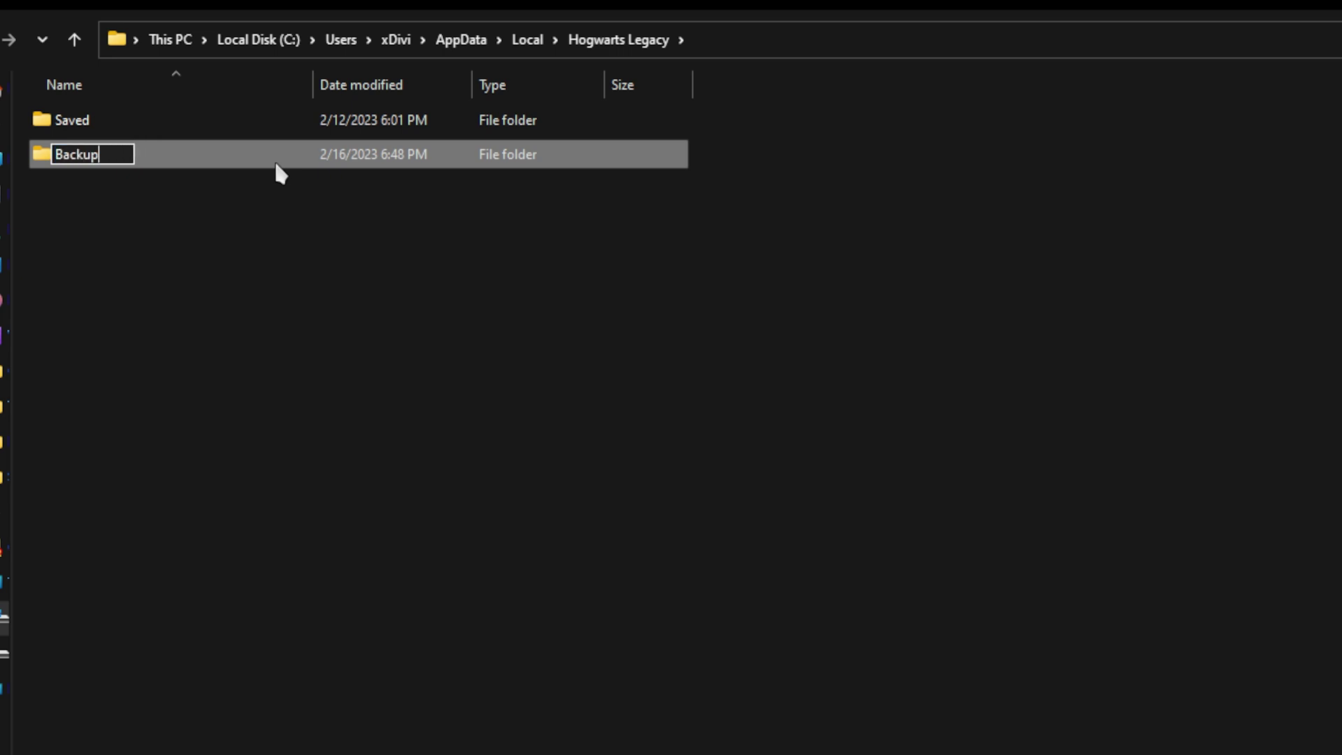
type("_Saved_")
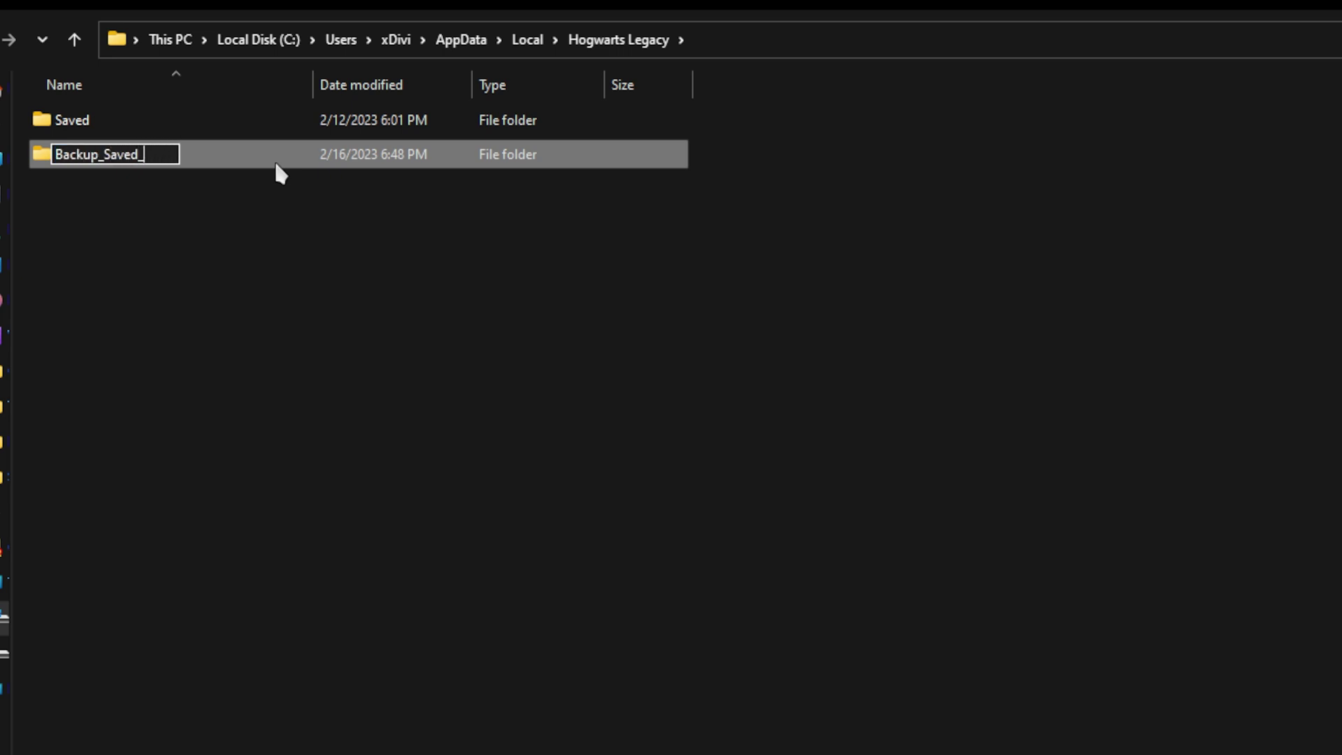
type("2_16_23")
key("Return")
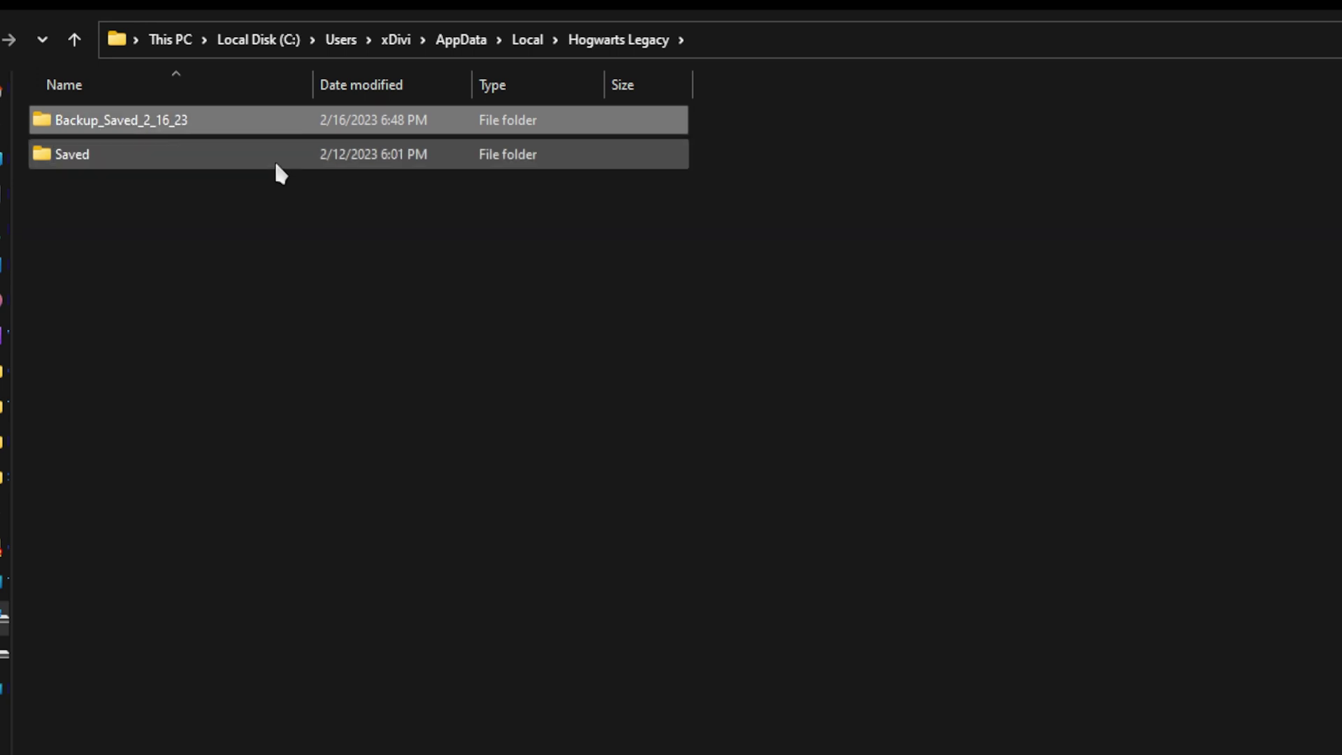
left_click(362, 405)
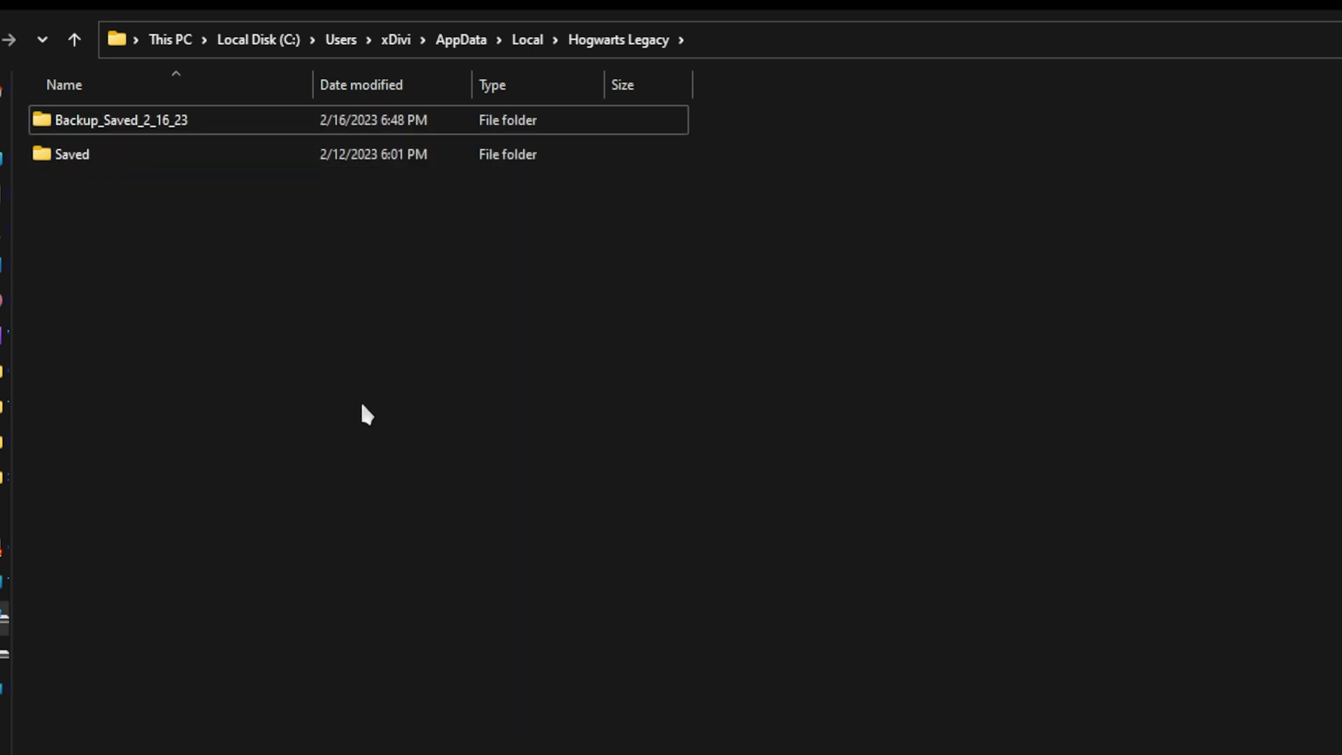
Open Saved, then SaveGames, then the numbered folder holding the .sav files.
double_click(118, 155)
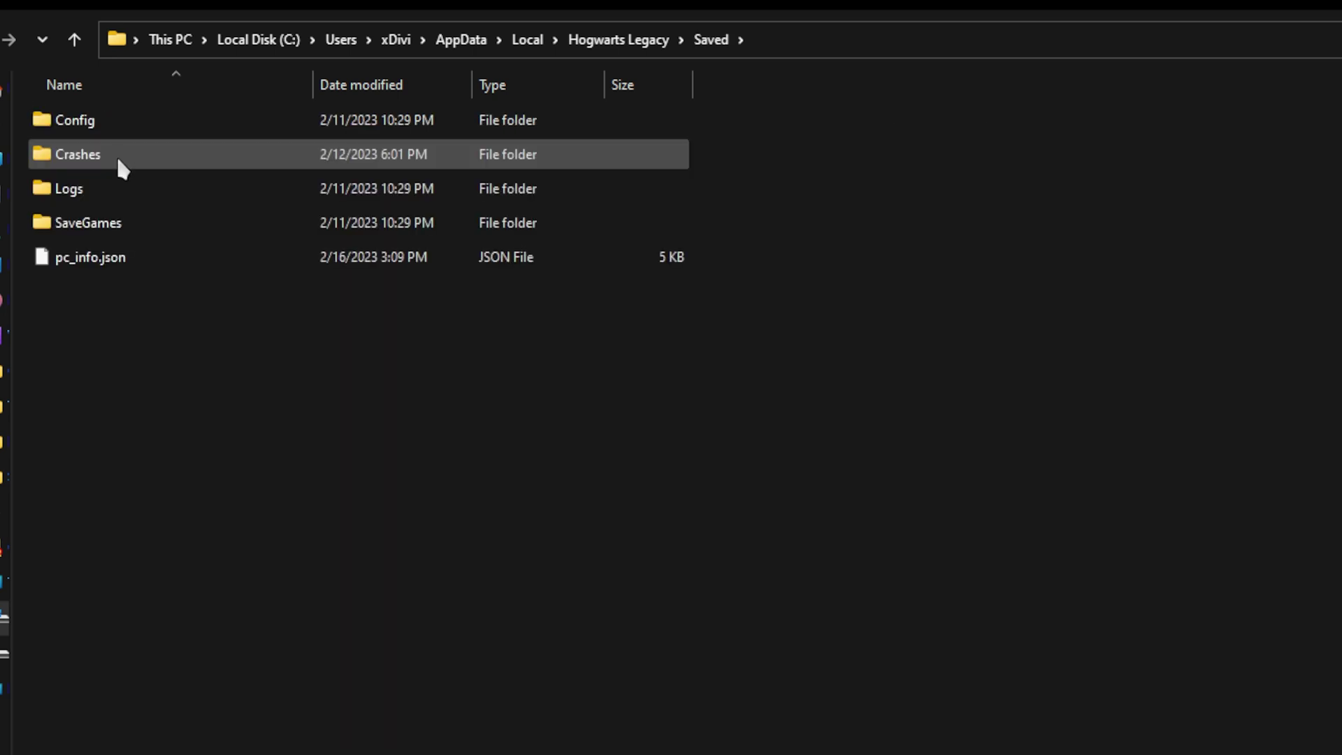
double_click(117, 225)
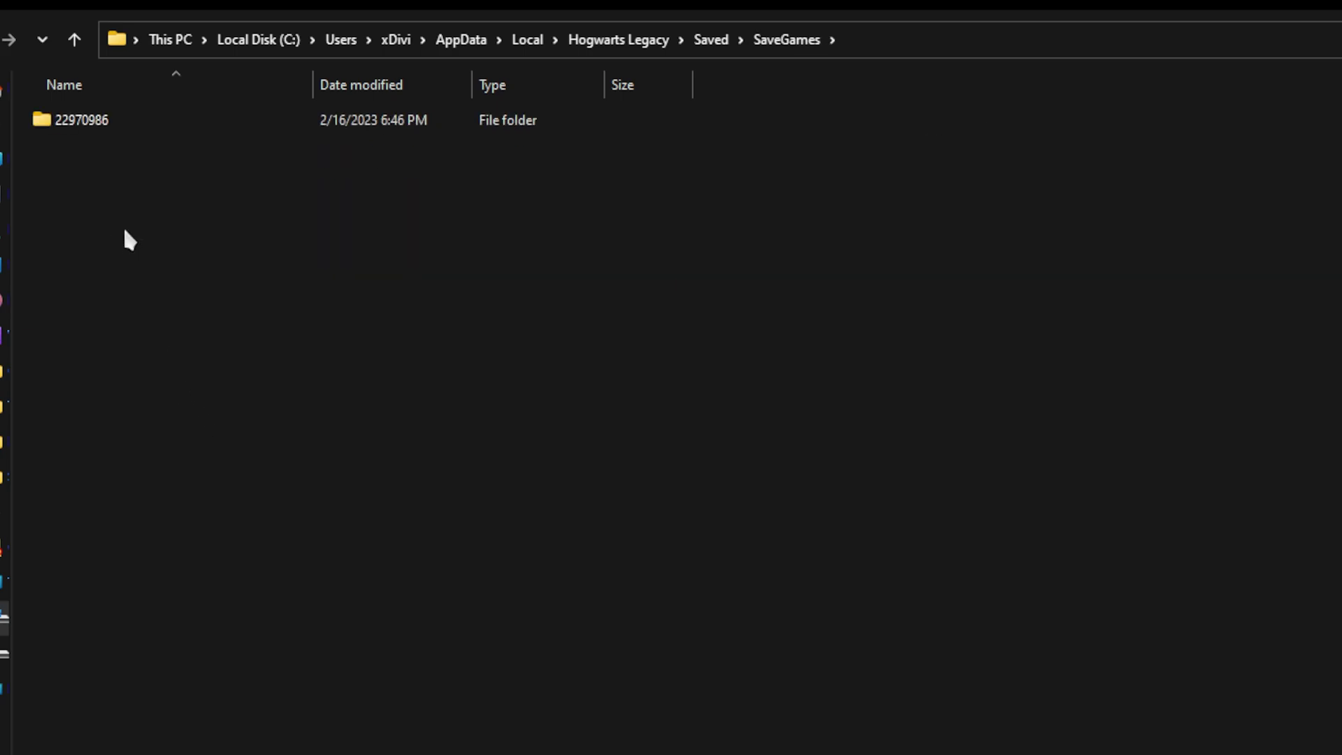
double_click(139, 121)
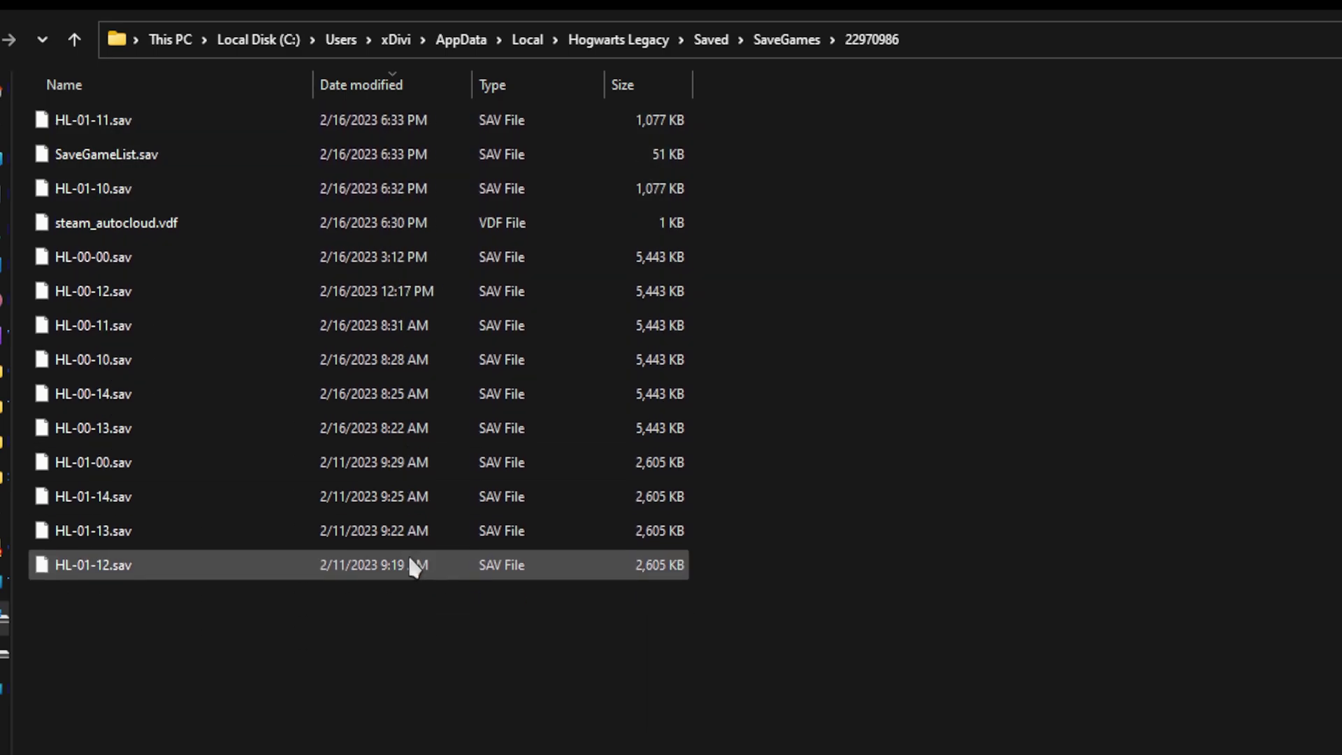
Sort saves newest first by date modified and rename HL-01-11.sav to OLD_HL-01-11.sav.
left_click(363, 87)
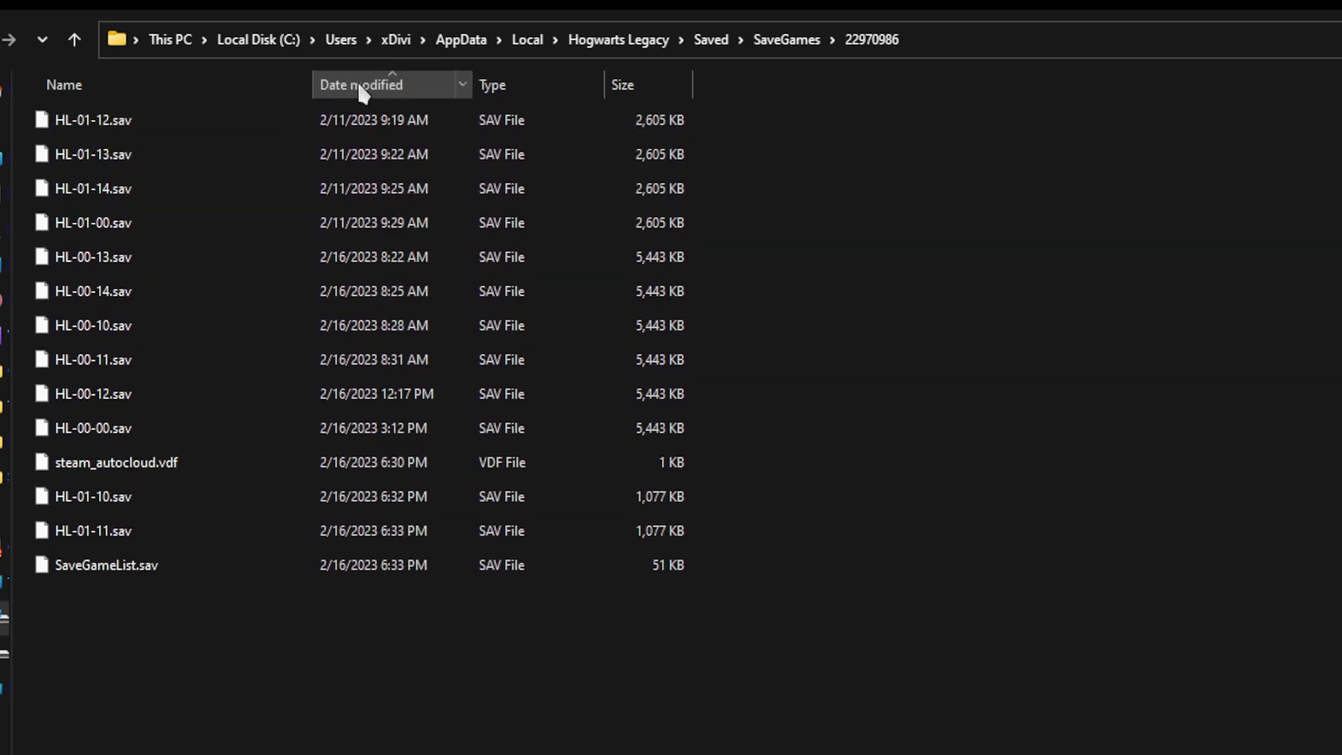
left_click(366, 88)
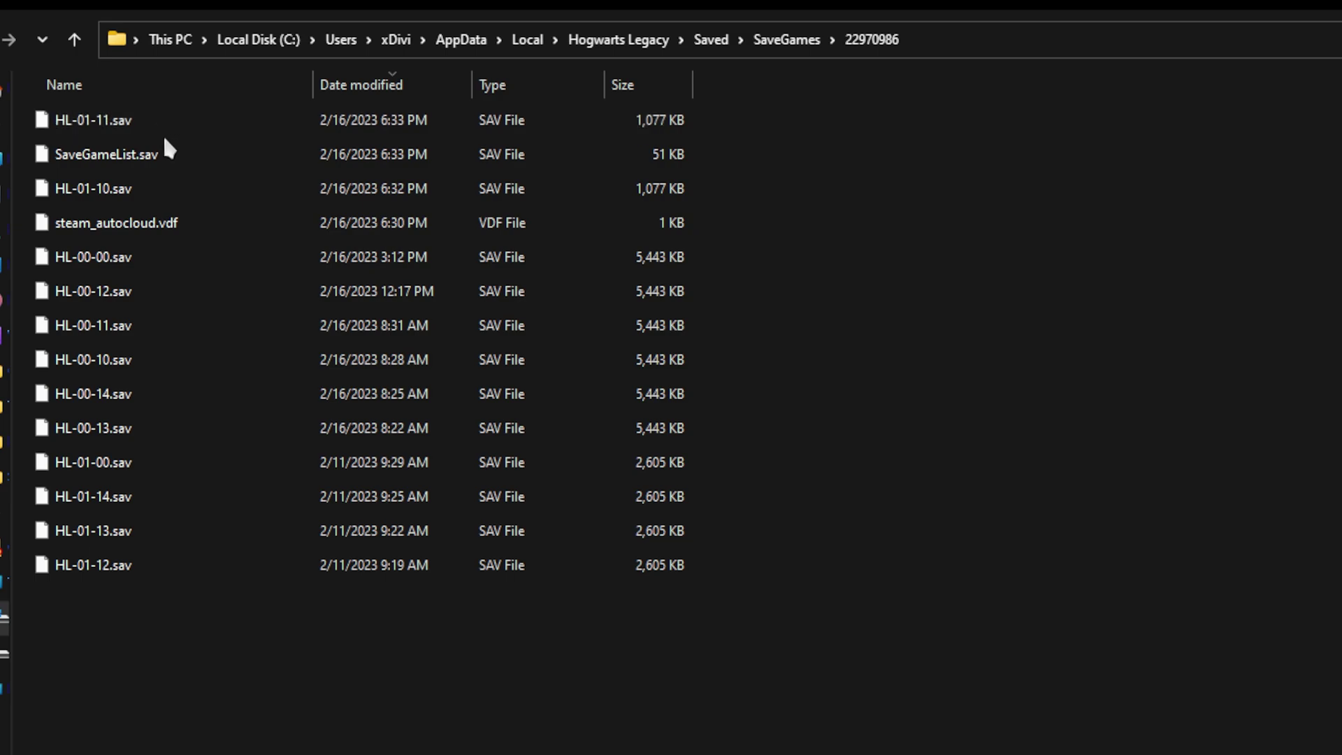
left_click(91, 124)
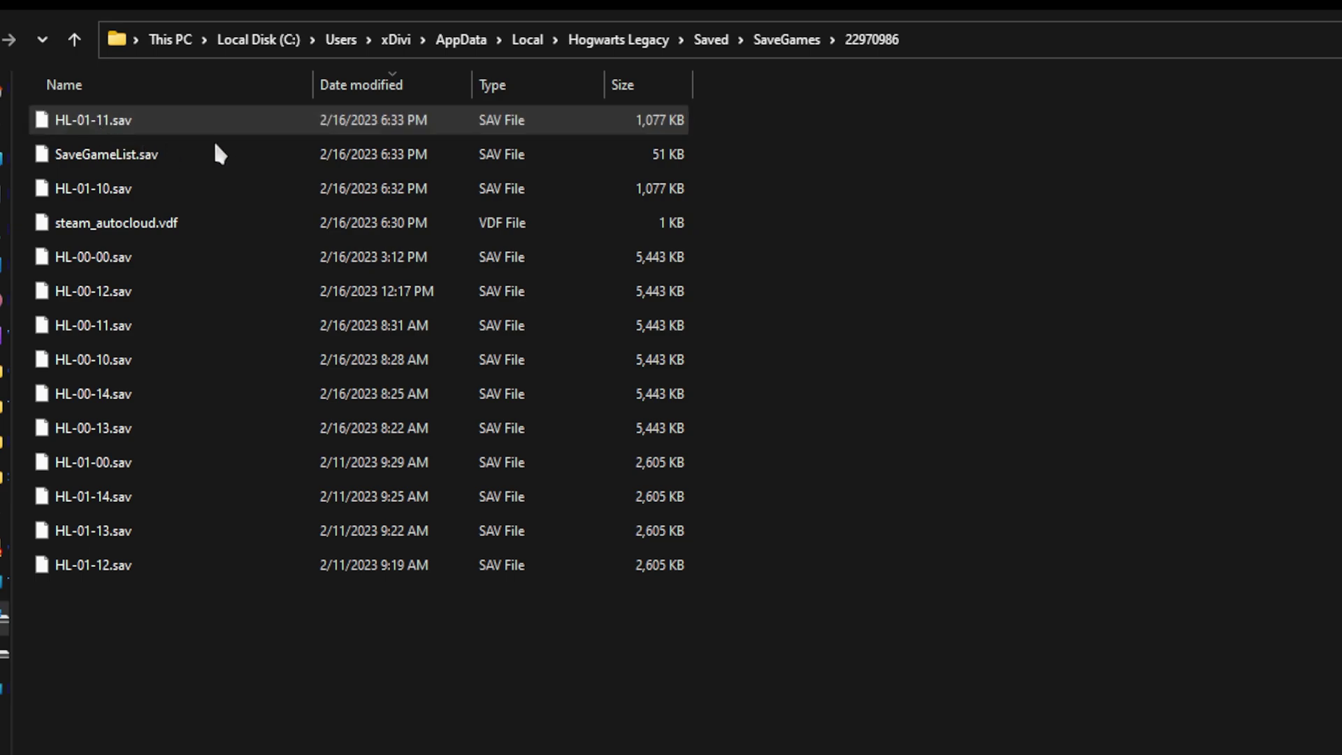
key("F2")
key("End")
key("ctrl+a")
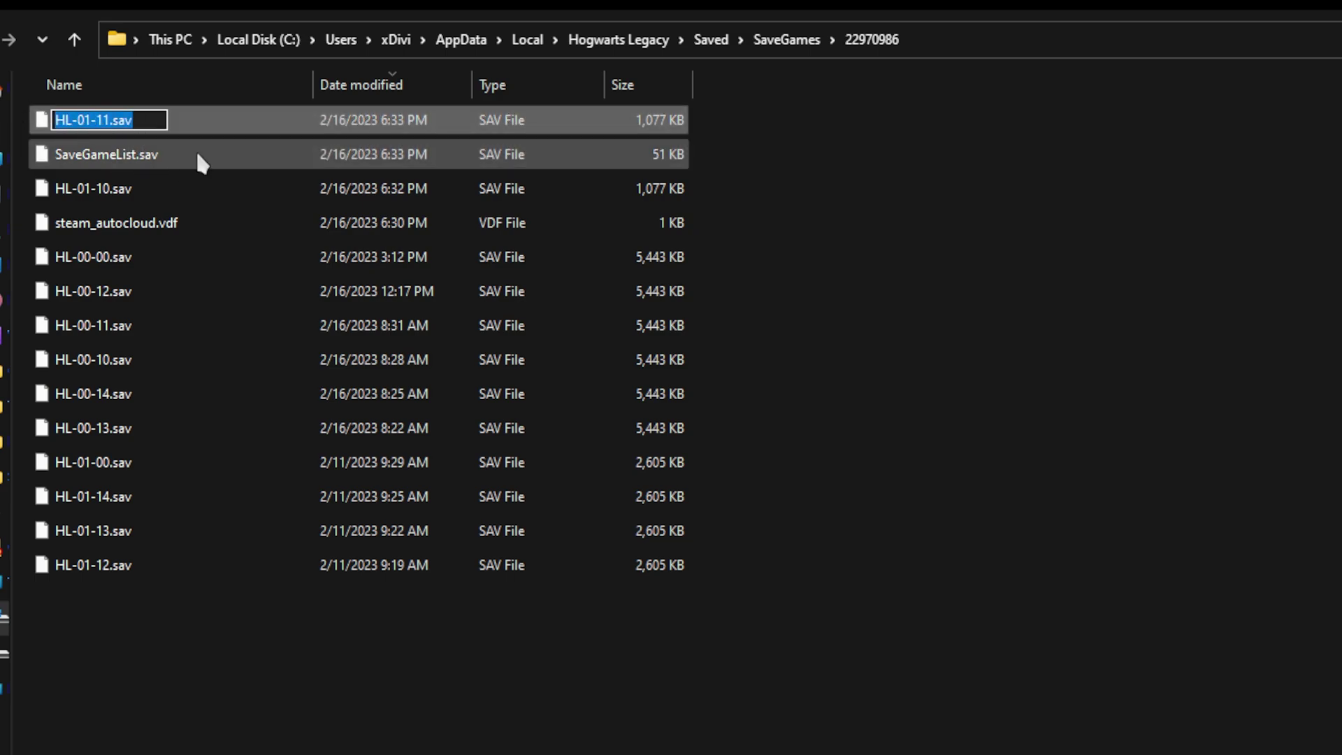
key("Return")
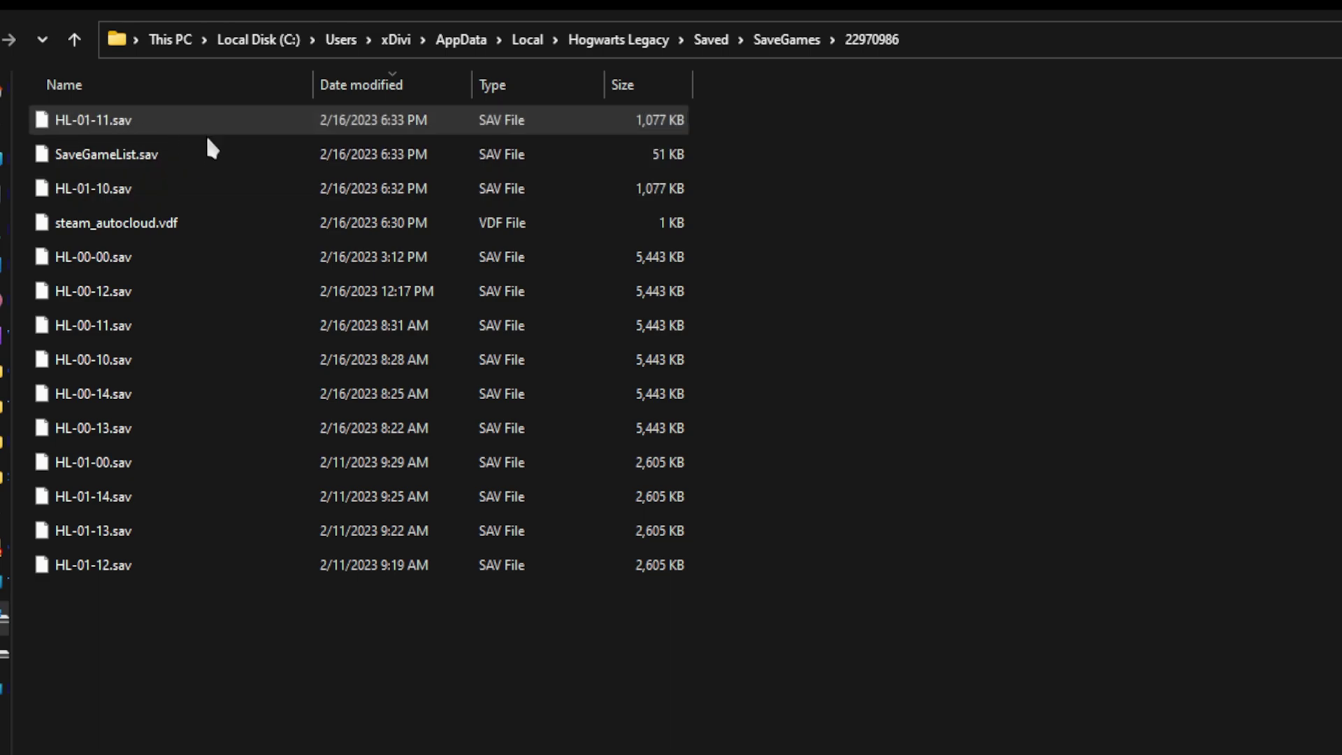
key("F2")
key("Home")
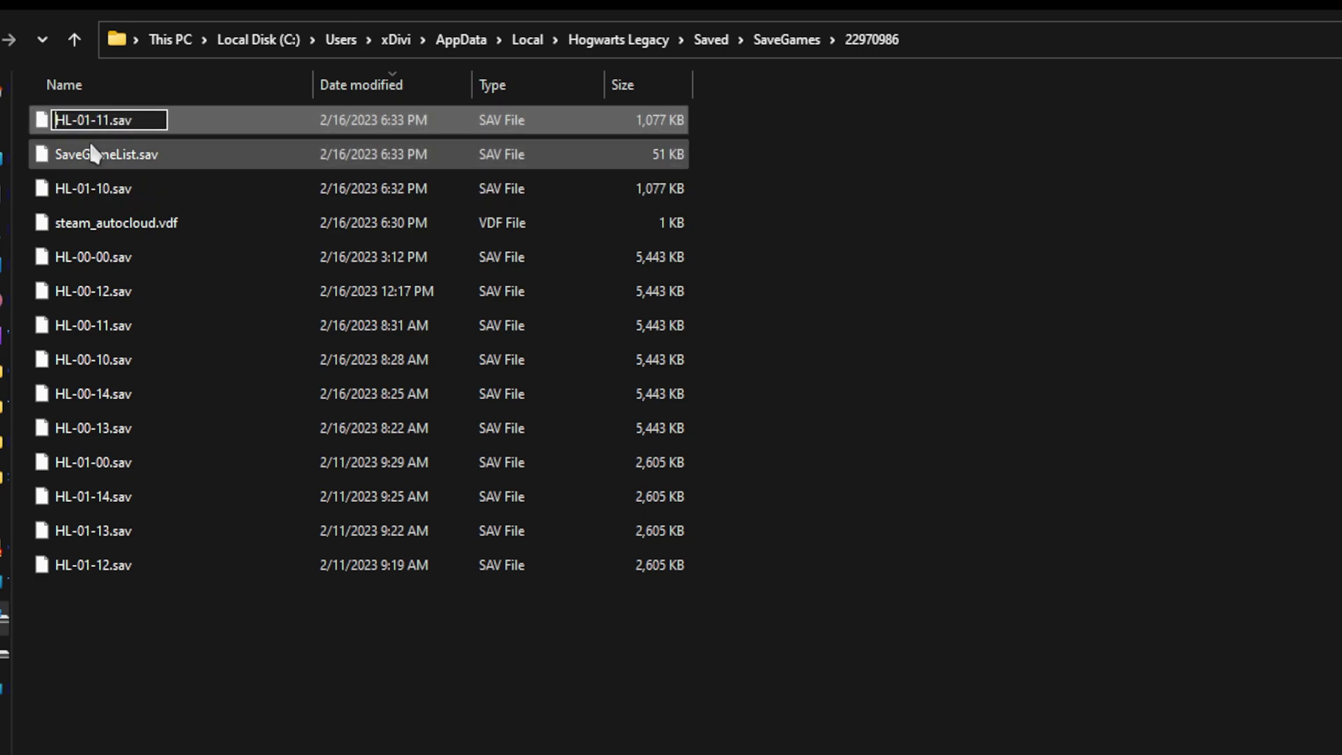
type("OLD_")
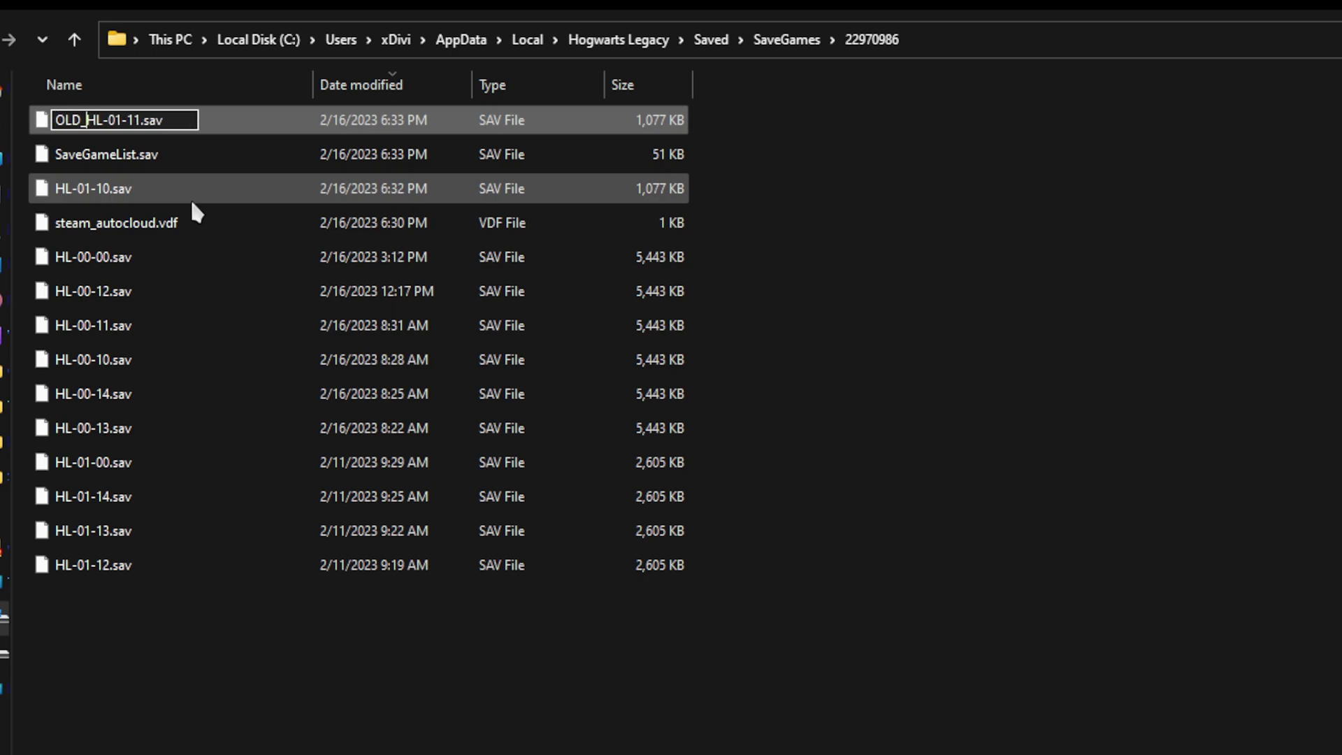
key("Return")
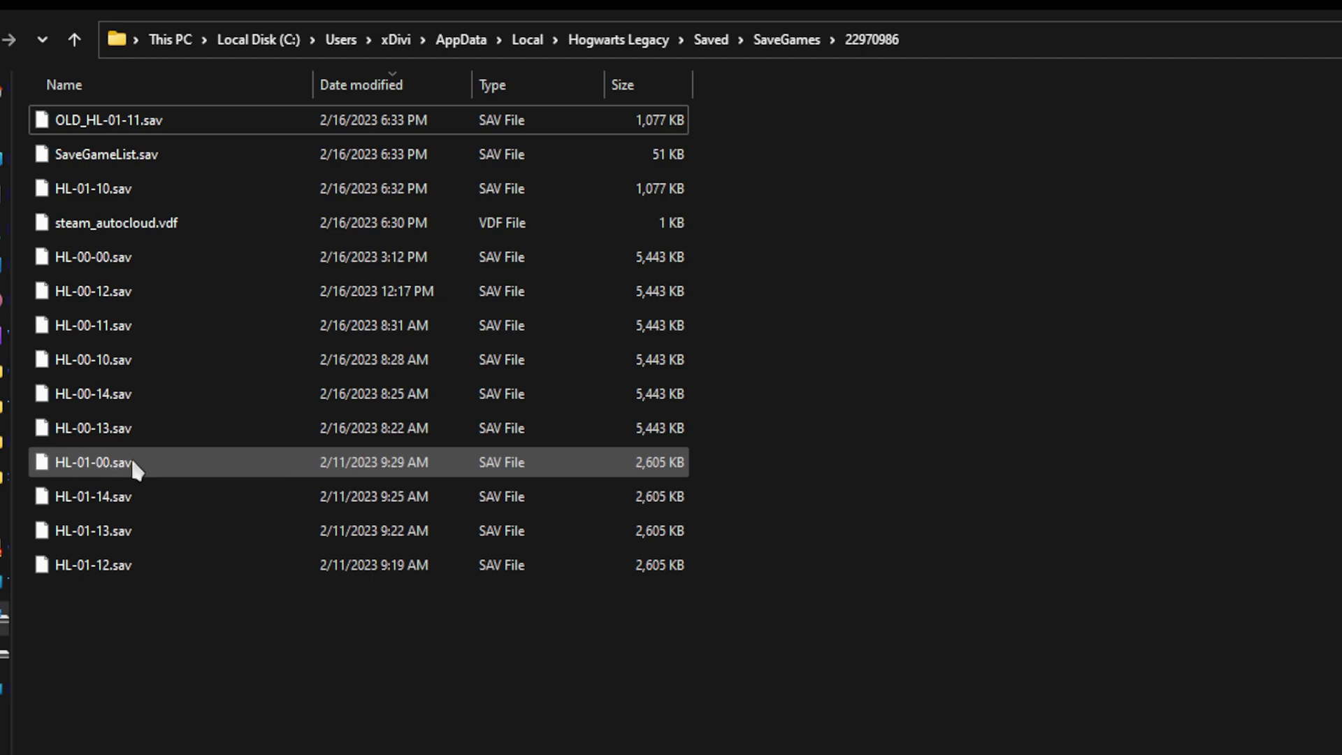
Rename the older save HL-01-00.sav to HL-01-11.sav.
left_click(96, 464)
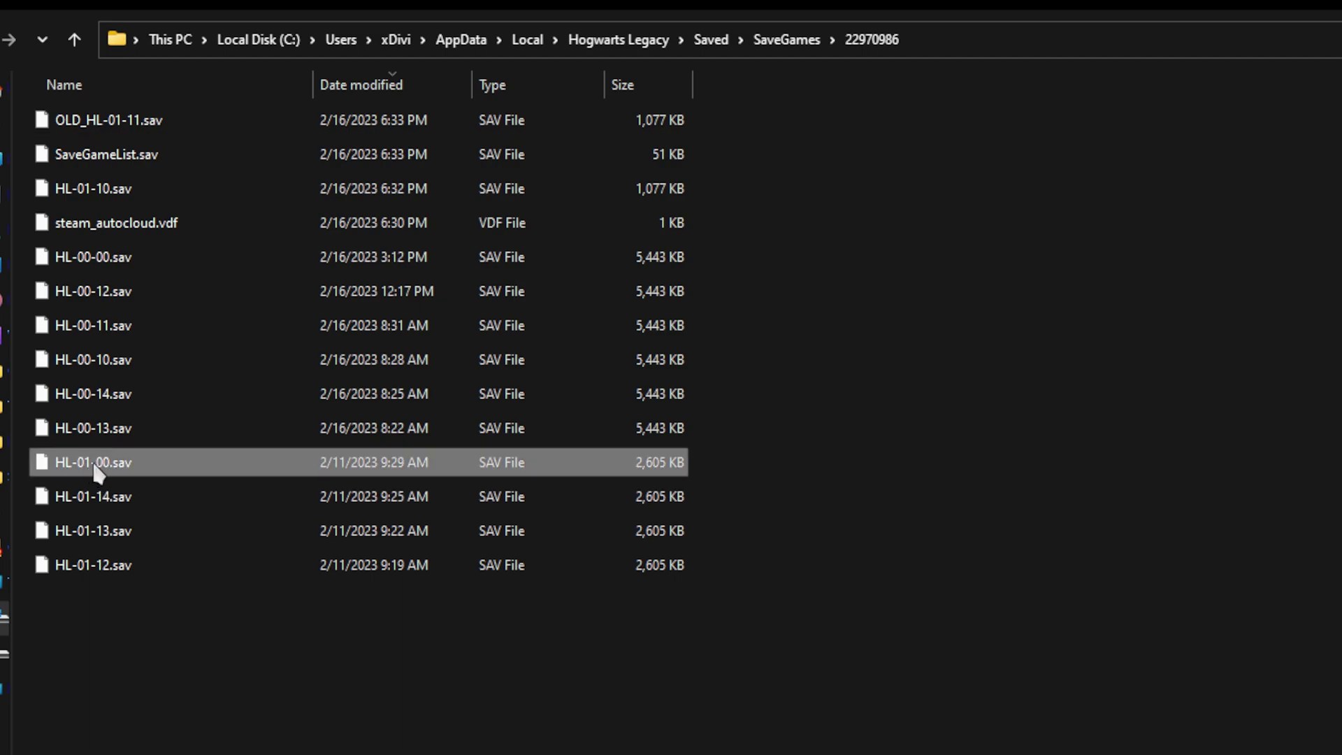
key("F2")
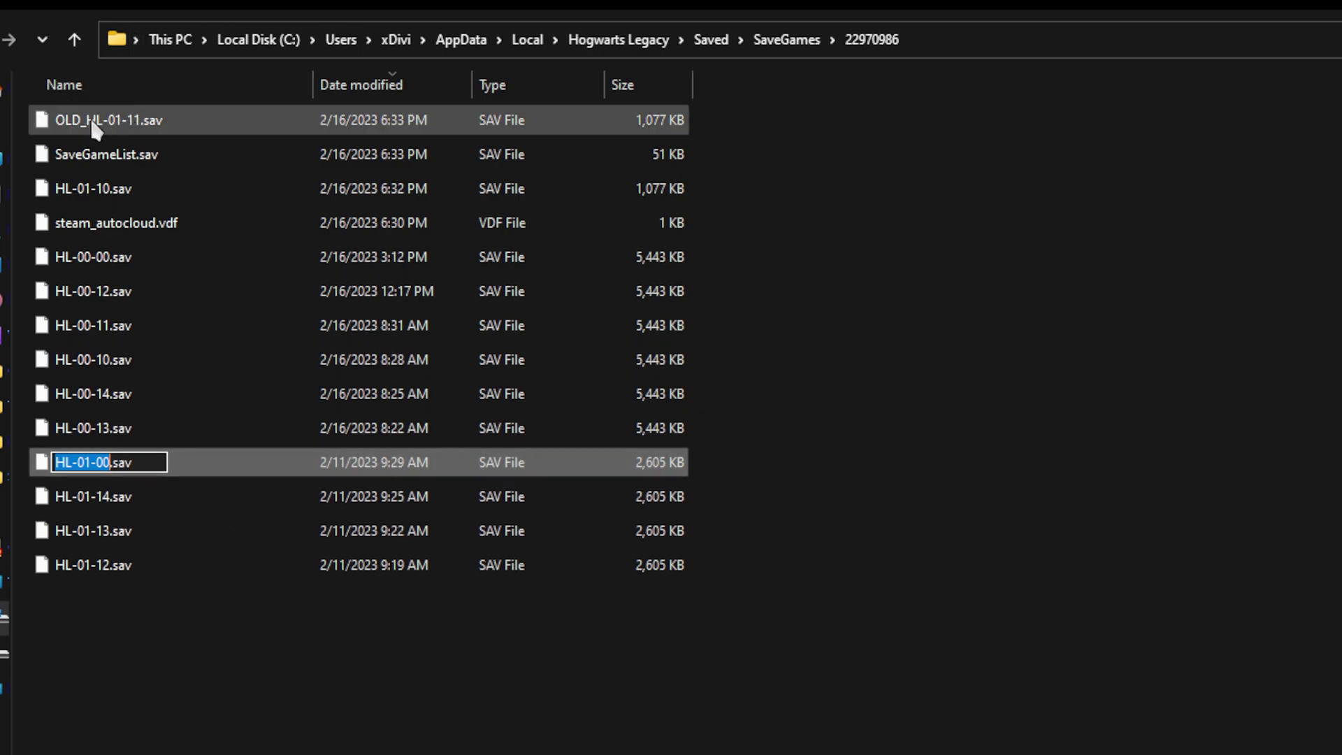
type("HL-01-11.sav")
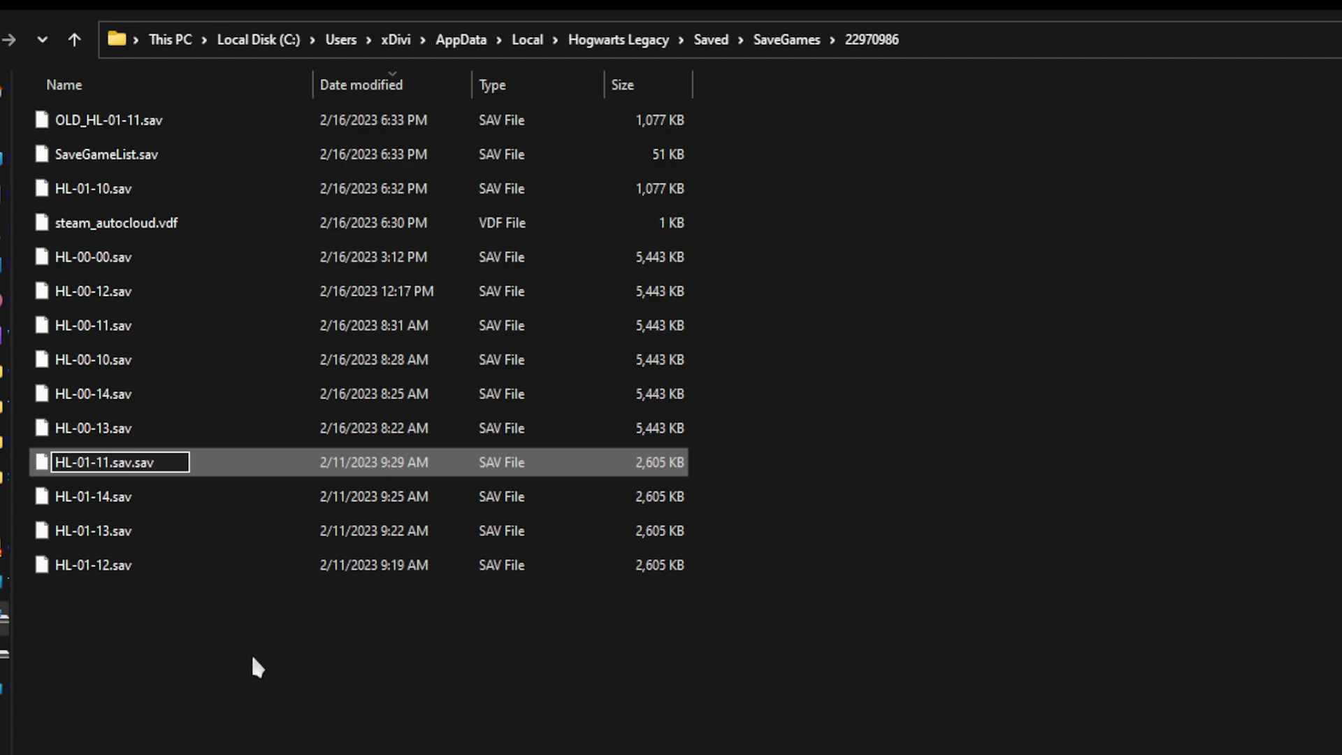
key("BackSpace")
key("BackSpace")
key("BackSpace")
key("BackSpace")
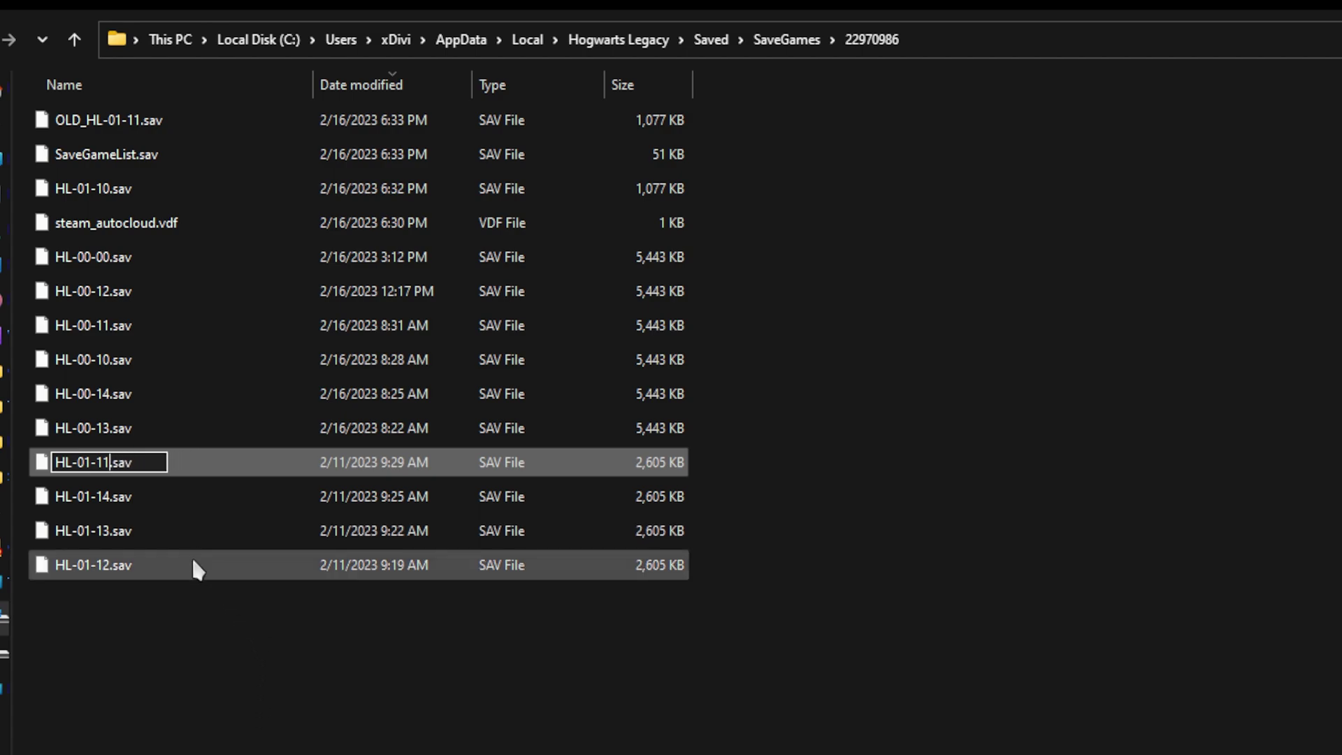
left_click(154, 660)
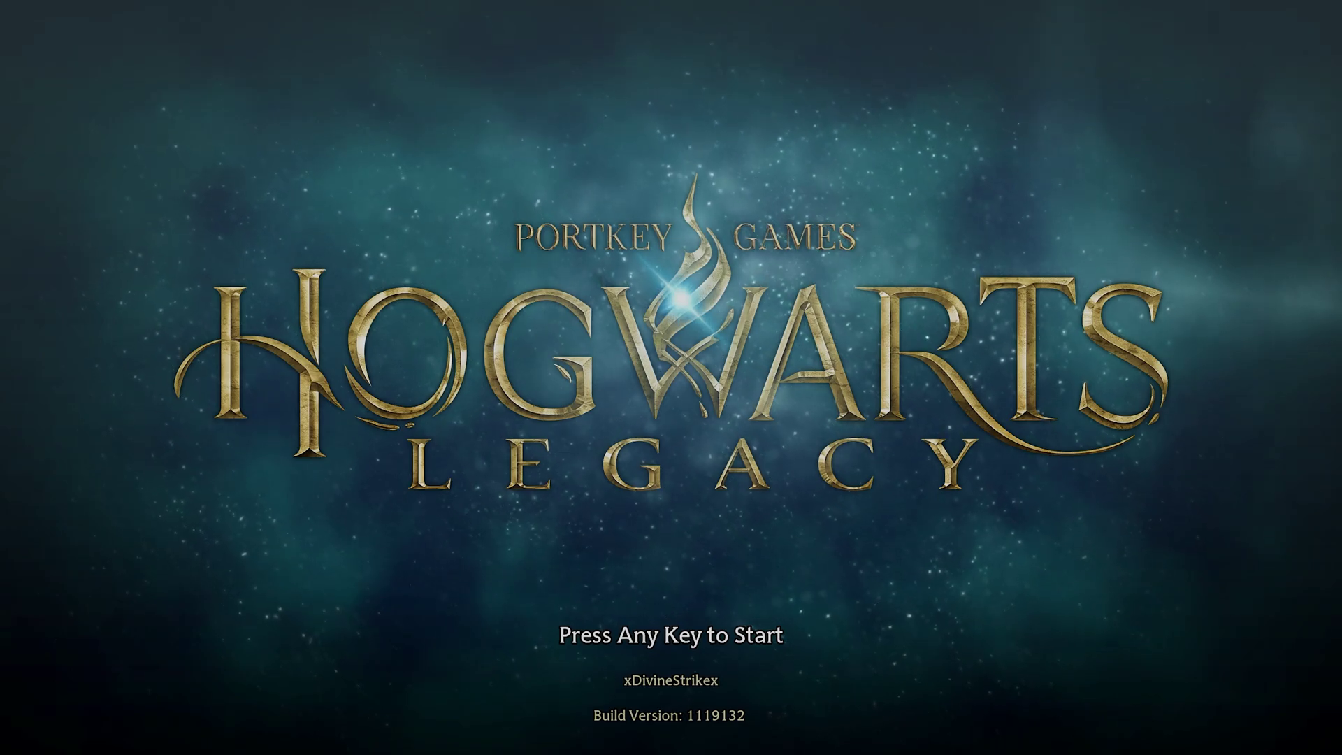
Pass the title screen, open Settings briefly, and return to the main menu.
key("Return")
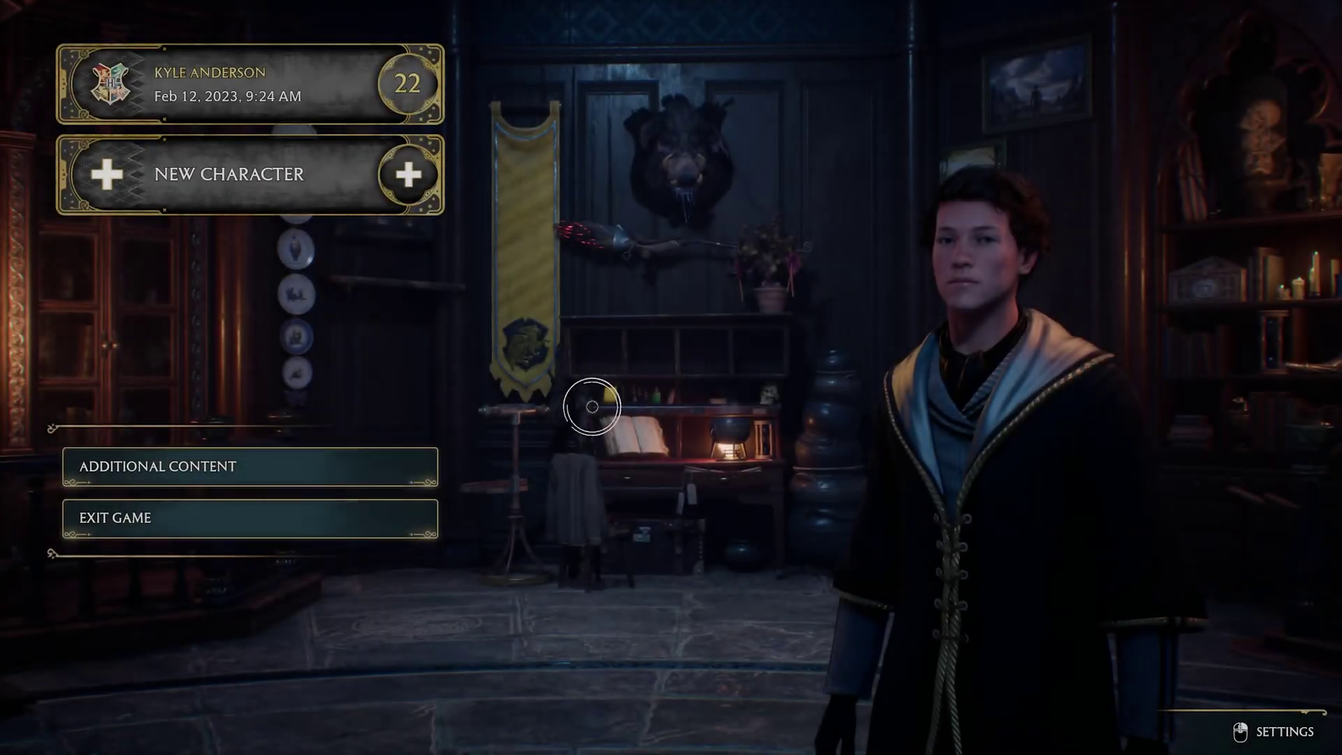
mouse_move(316, 120)
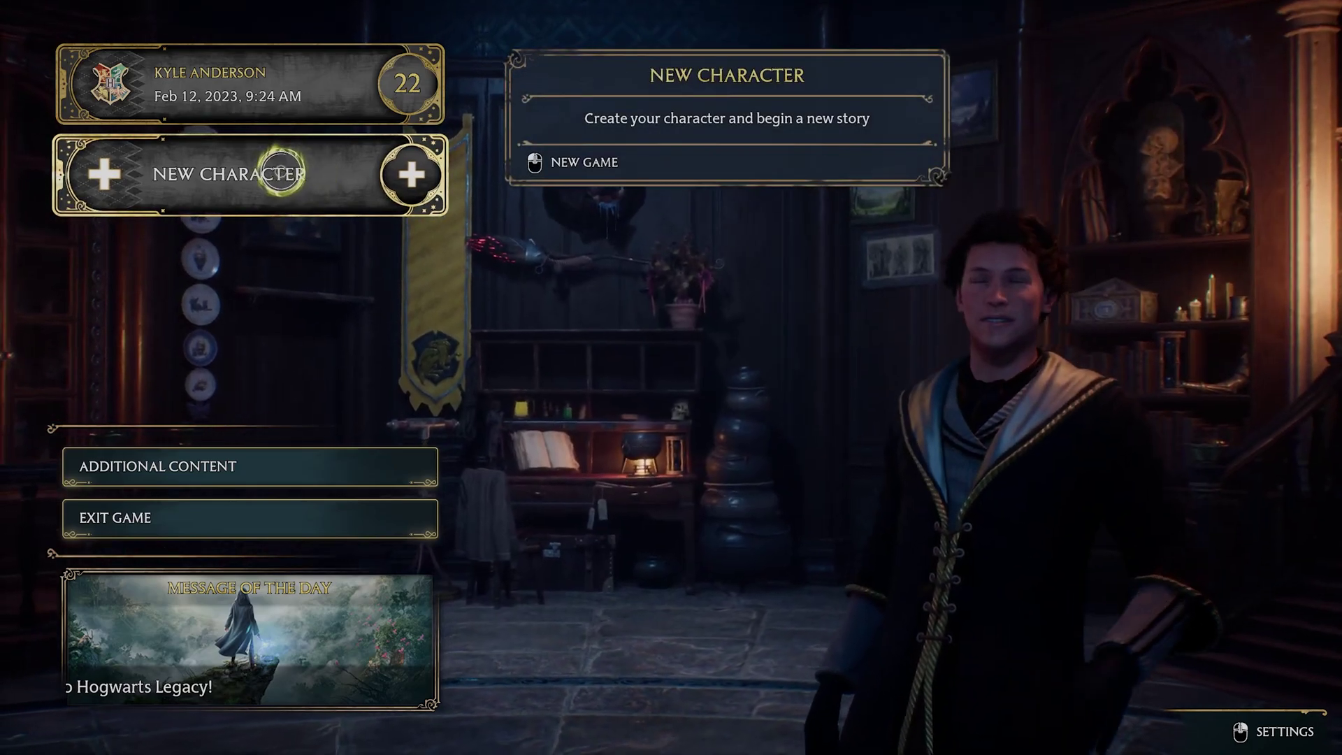
mouse_move(284, 83)
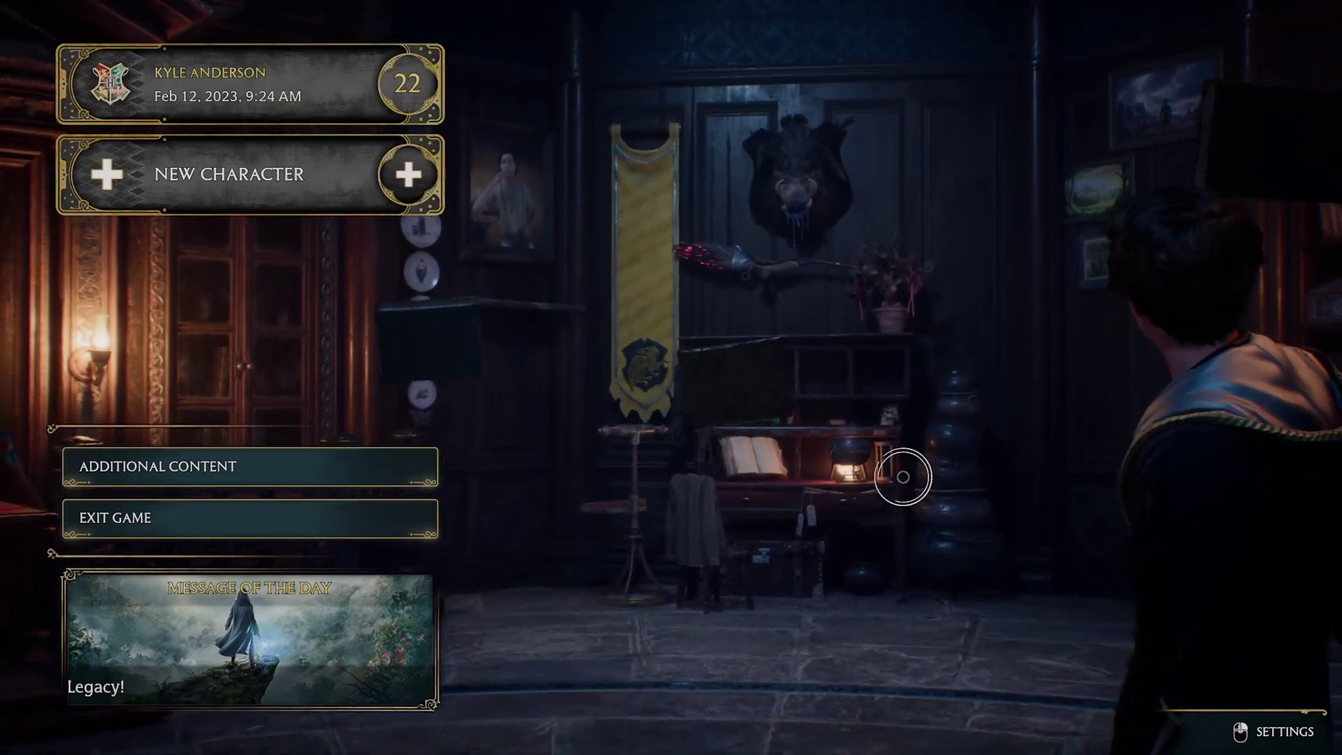
right_click(902, 477)
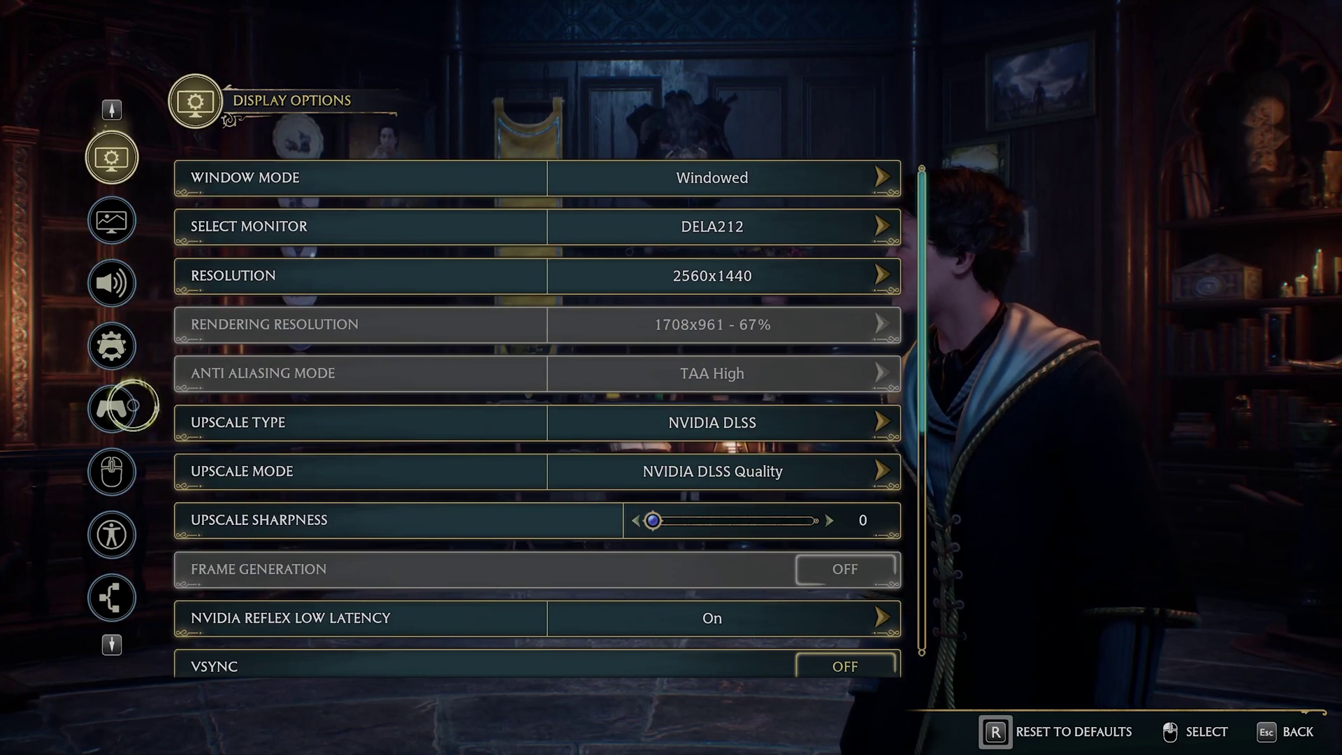
key("Escape")
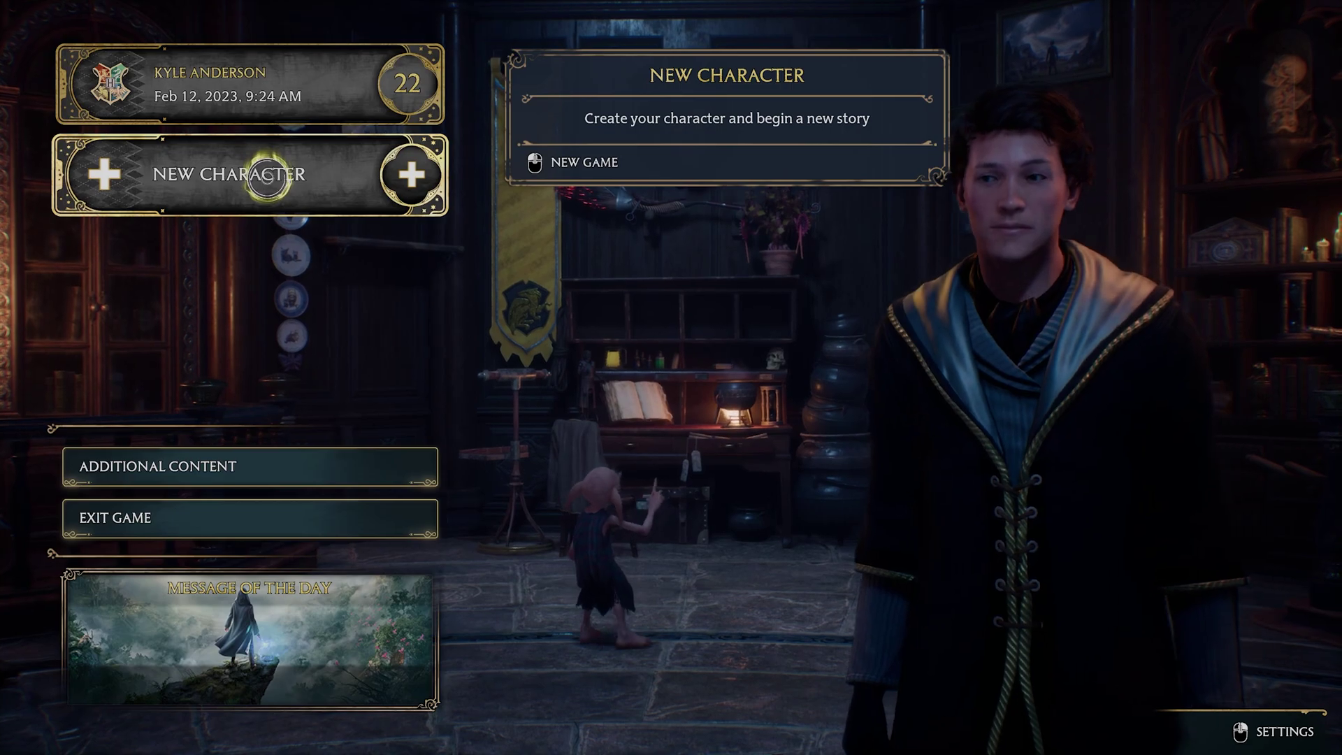
Start a New Character, accept the letter, and go to the Finalise page.
left_click(268, 177)
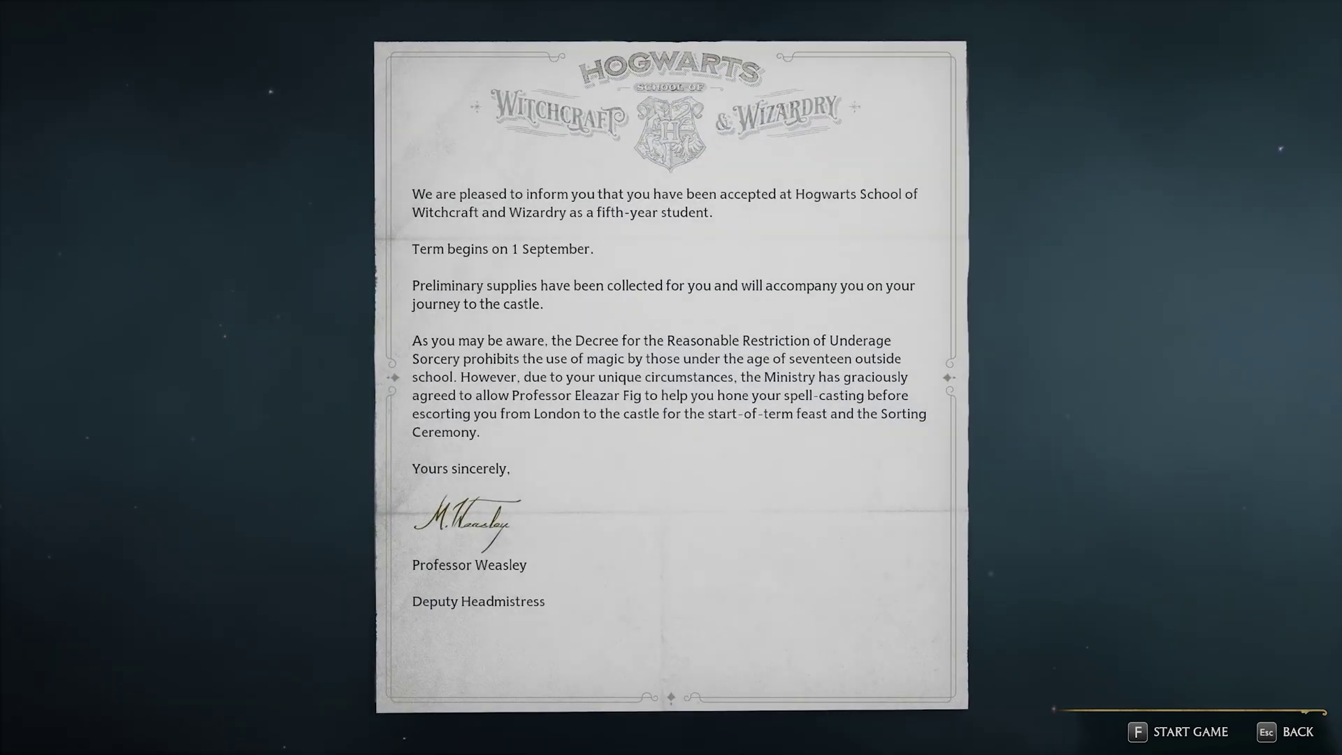
key("f")
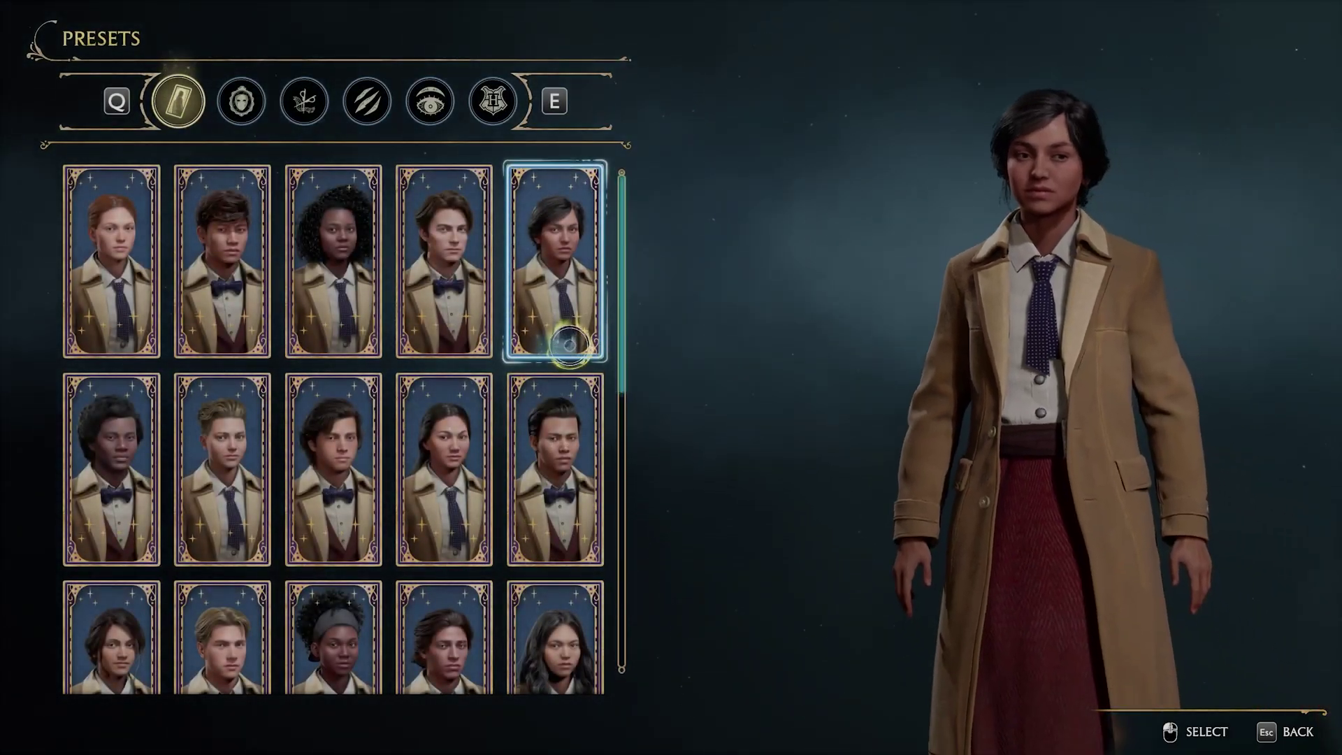
left_click(493, 101)
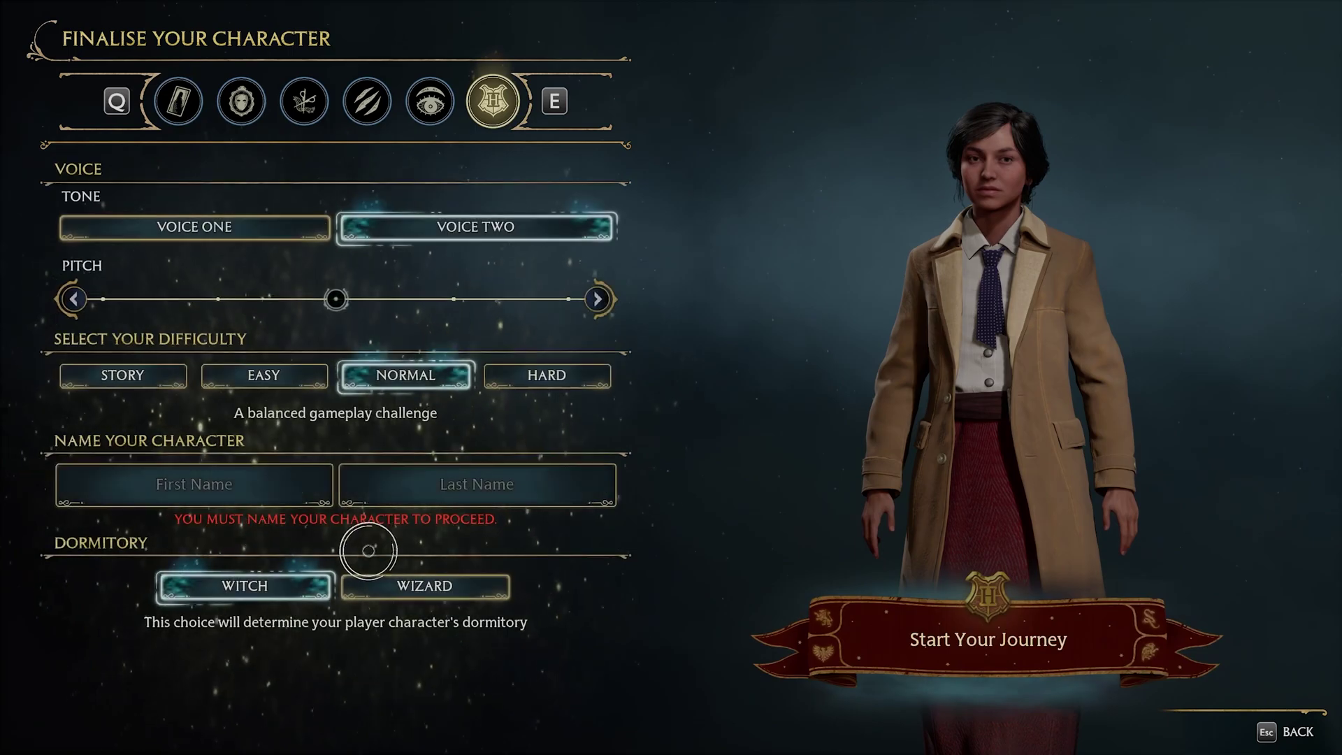
Name the witch Divine Strike and start the journey.
left_click(257, 471)
type("Divine")
key("Tab")
type("Strike")
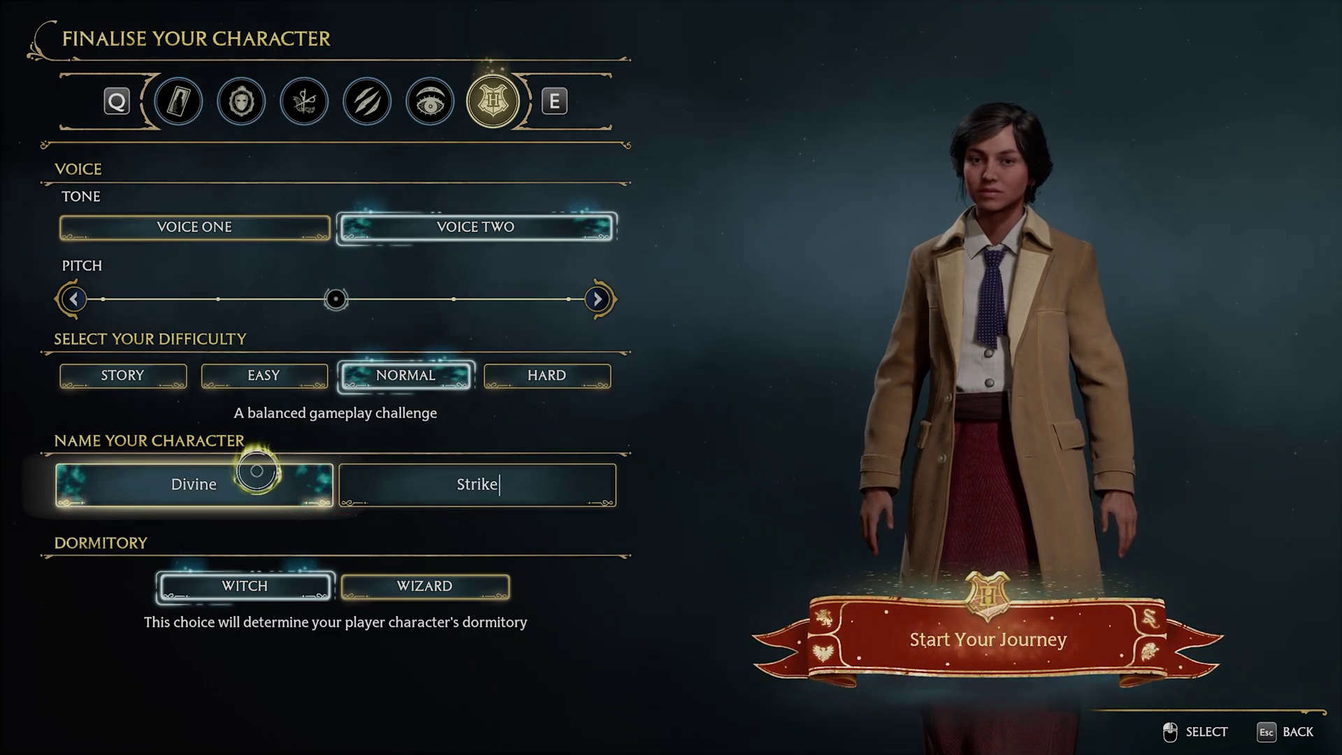
left_click(954, 655)
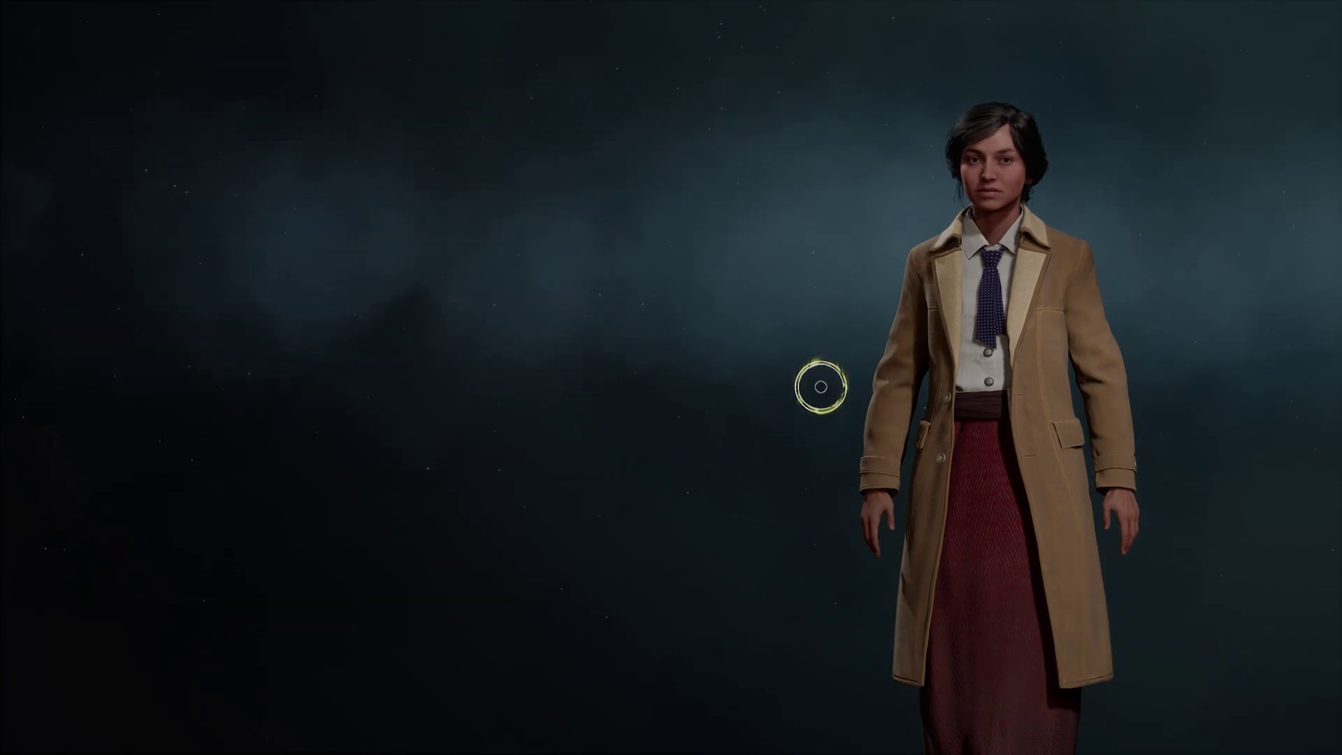